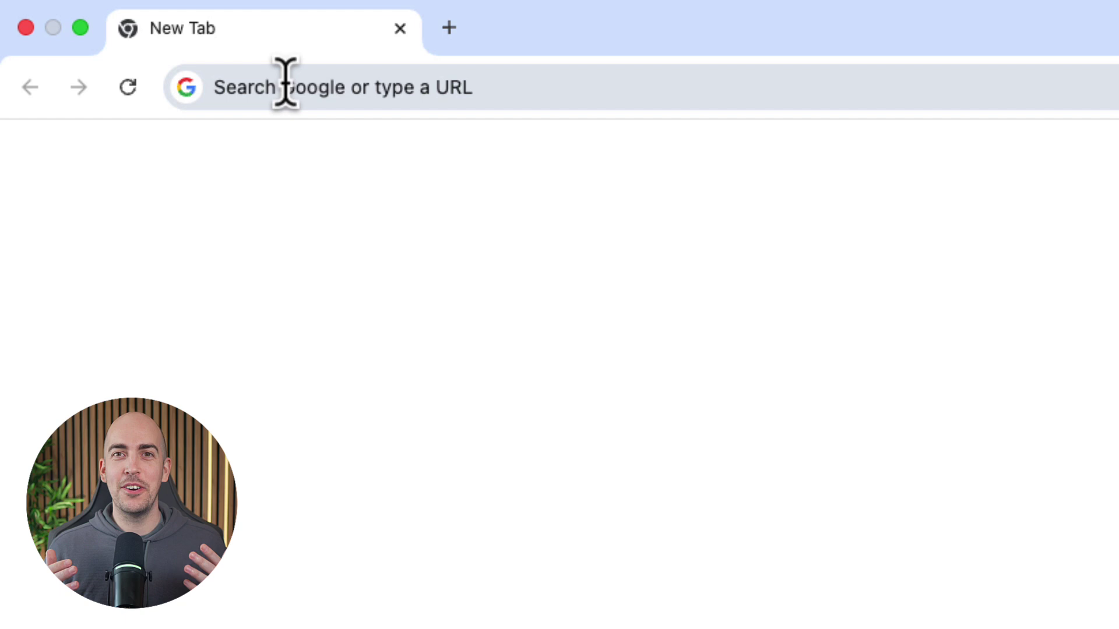
Step: Create a new Google Slides presentation via slides.new
left_click(286, 81)
type("slides.new")
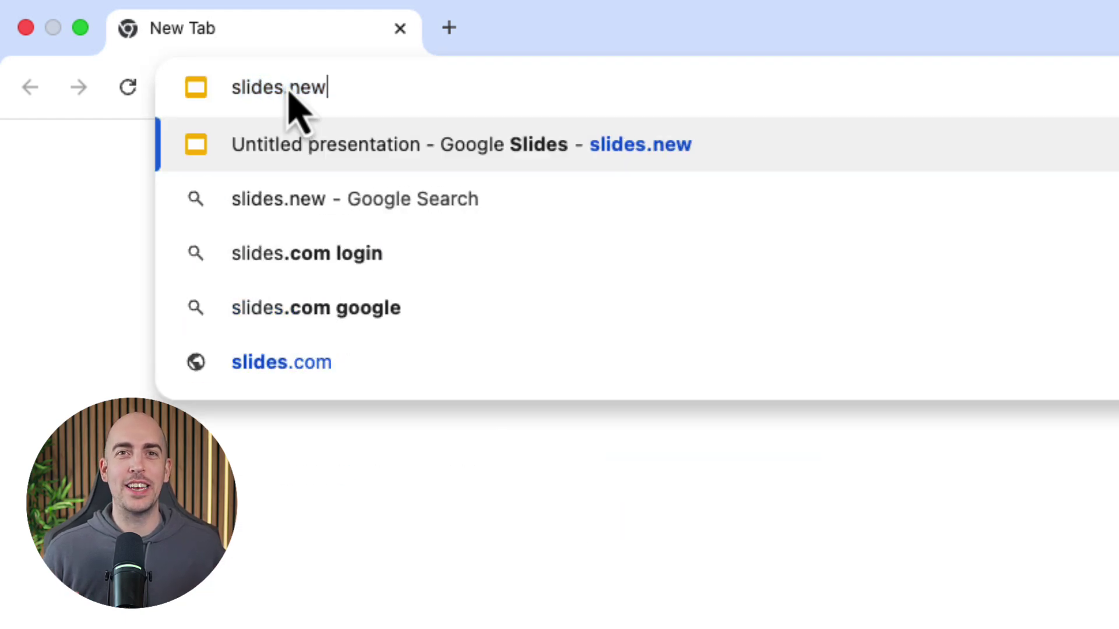
key("Return")
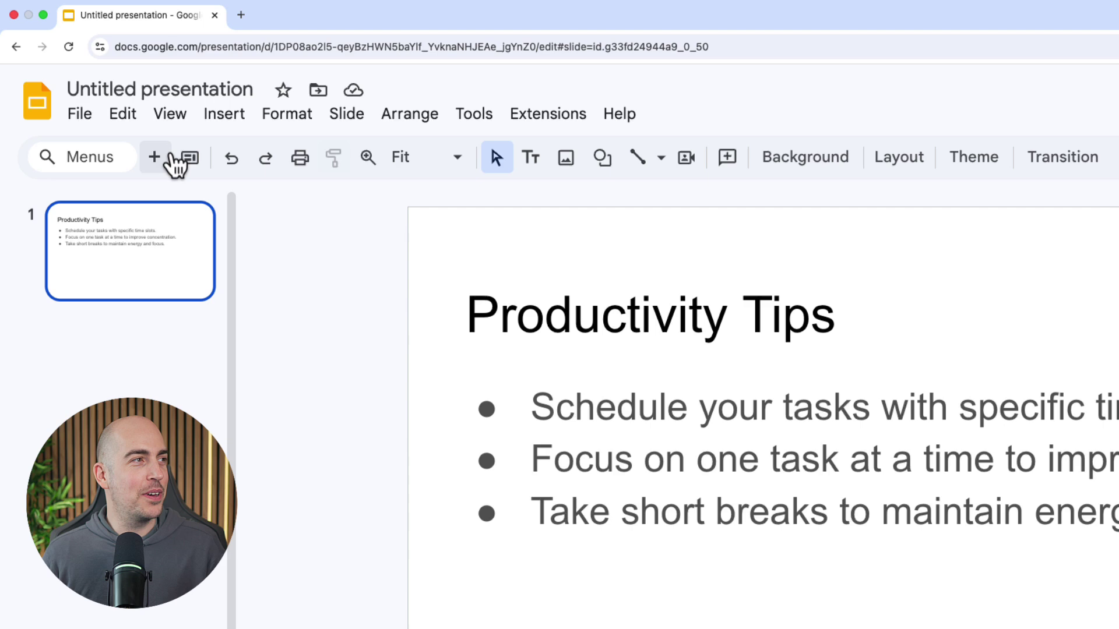
Step: Add a second slide and delete its title and text placeholders to leave it blank
left_click(200, 185)
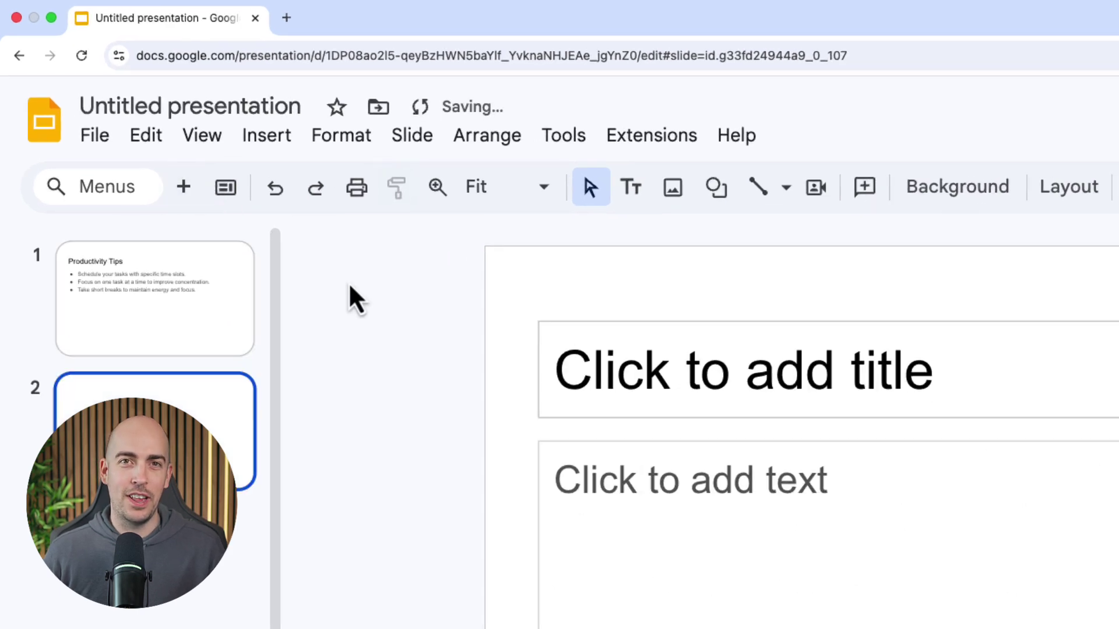
left_click_drag(470, 349, 857, 626)
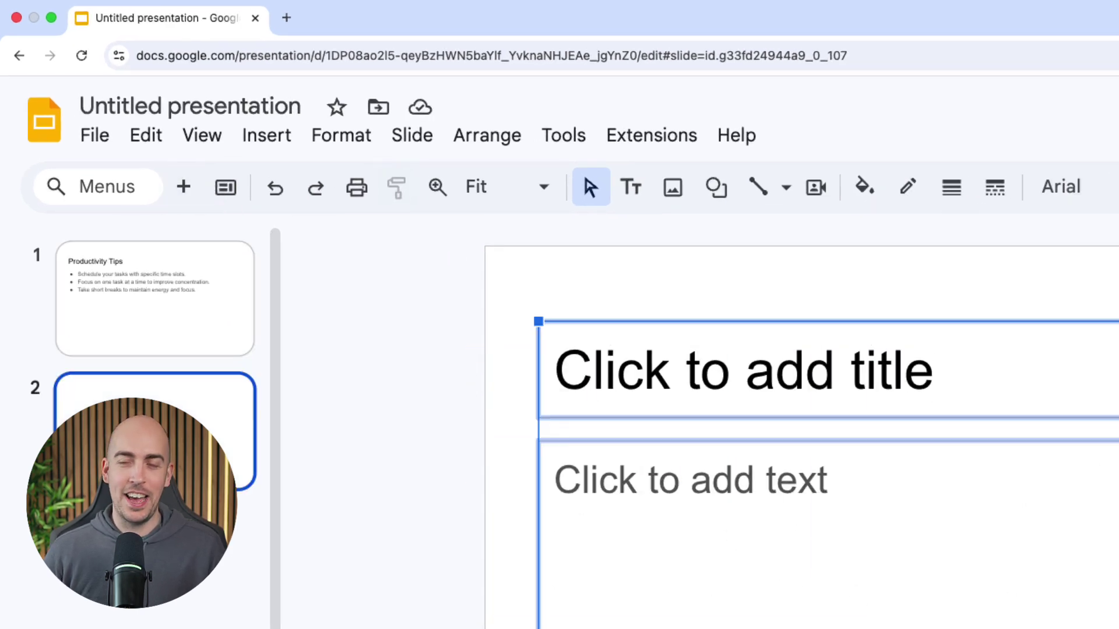
key("Delete")
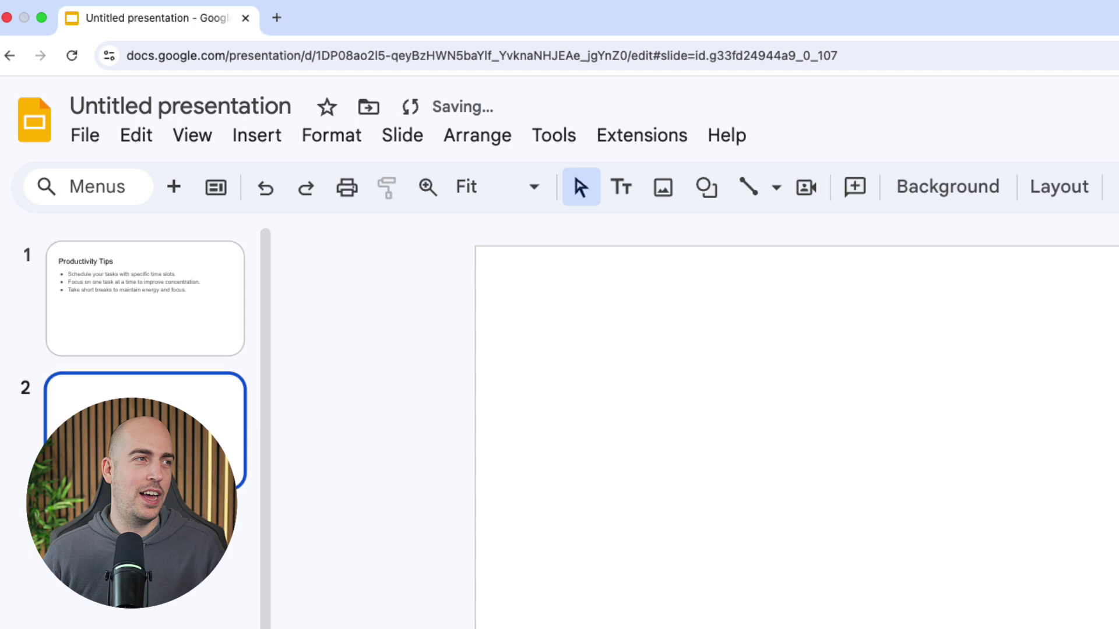
Step: Draw a wide rounded rectangle near the top-left of slide 2
left_click(716, 188)
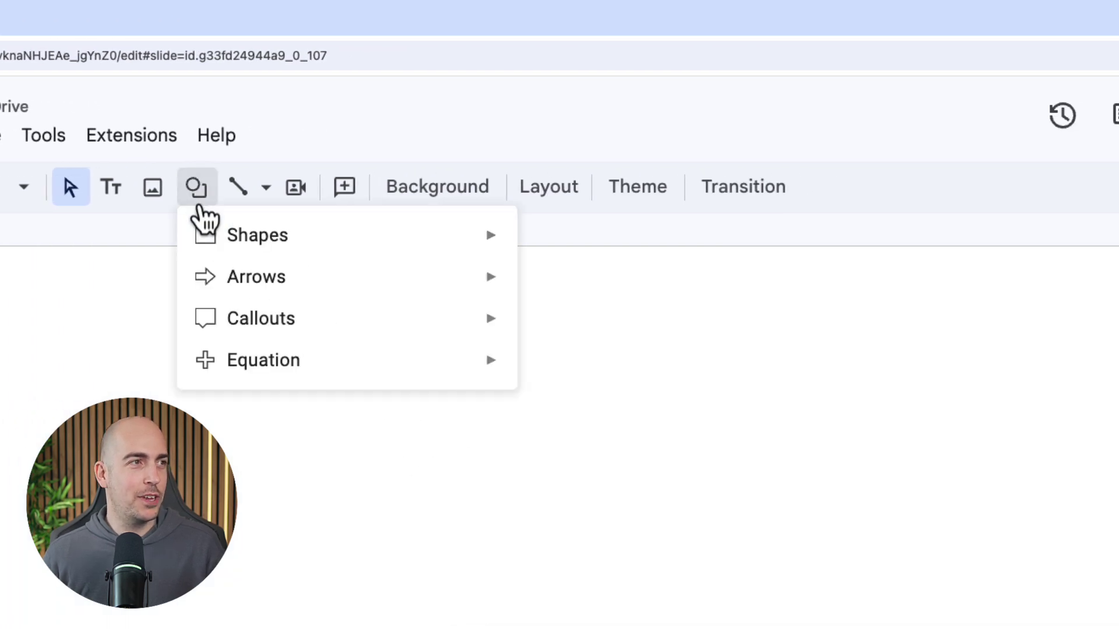
mouse_move(213, 239)
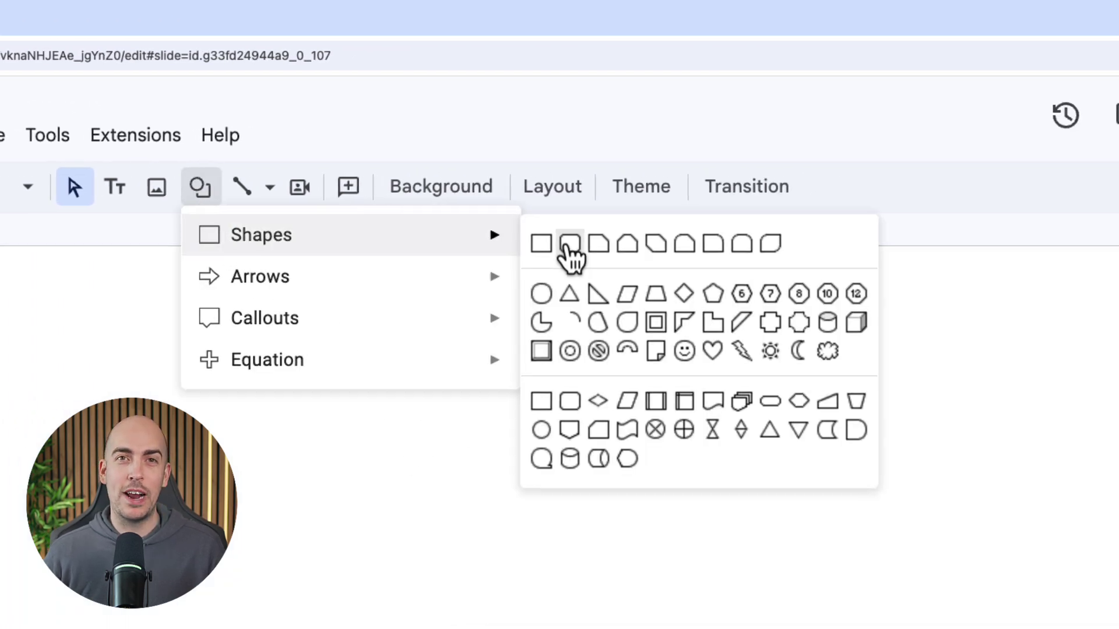
left_click(566, 244)
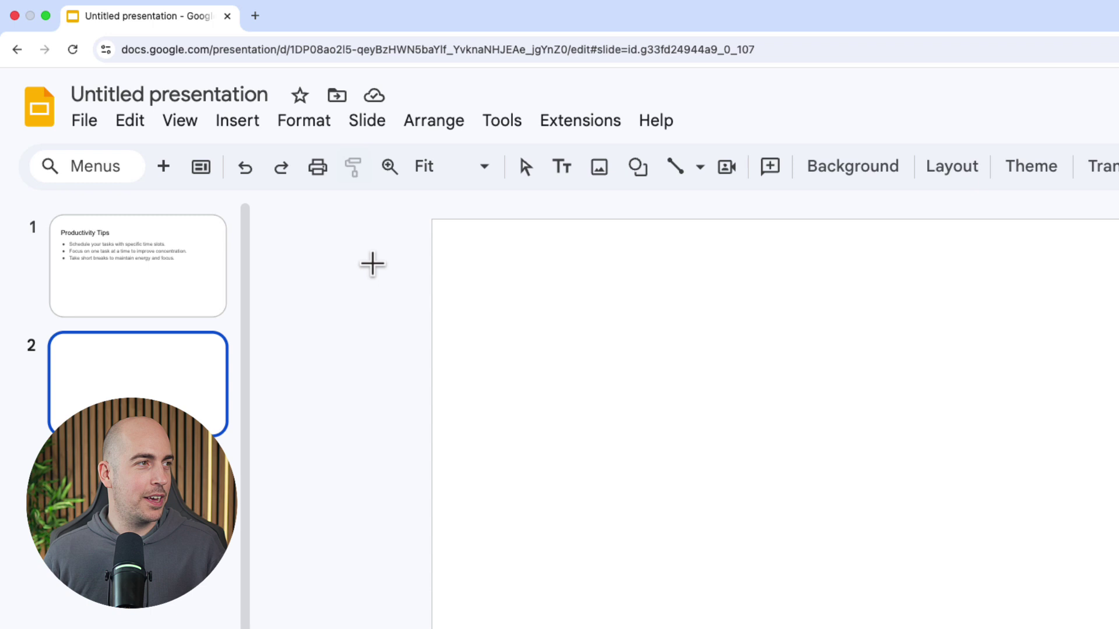
left_click_drag(363, 264, 983, 354)
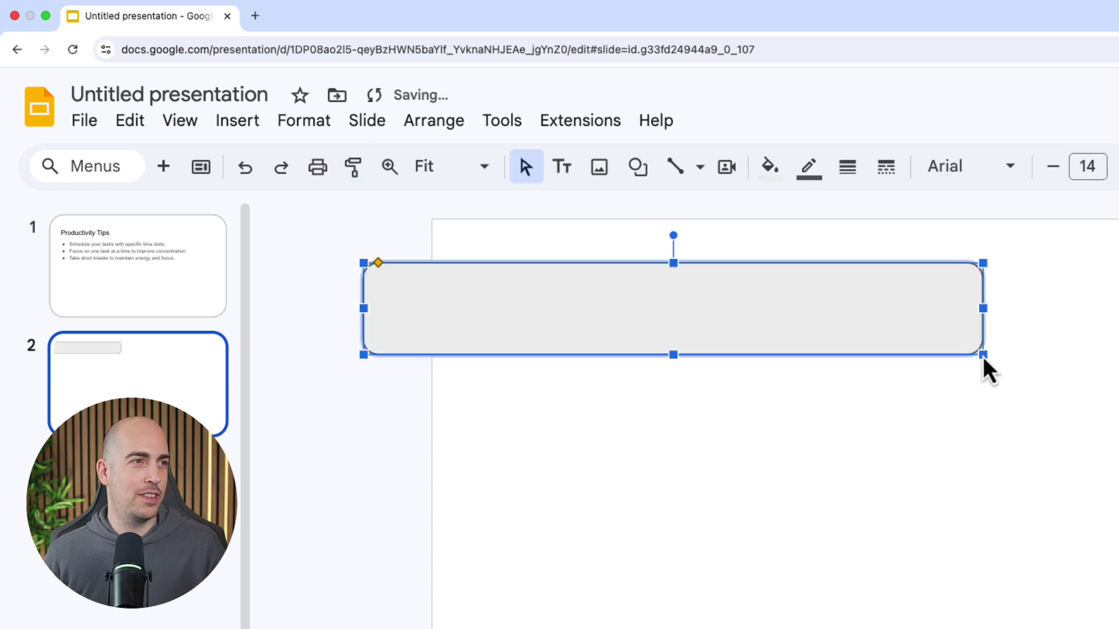
Step: Give the rectangle a transparent border, blue fill and fully rounded pill-shaped ends
left_click(809, 169)
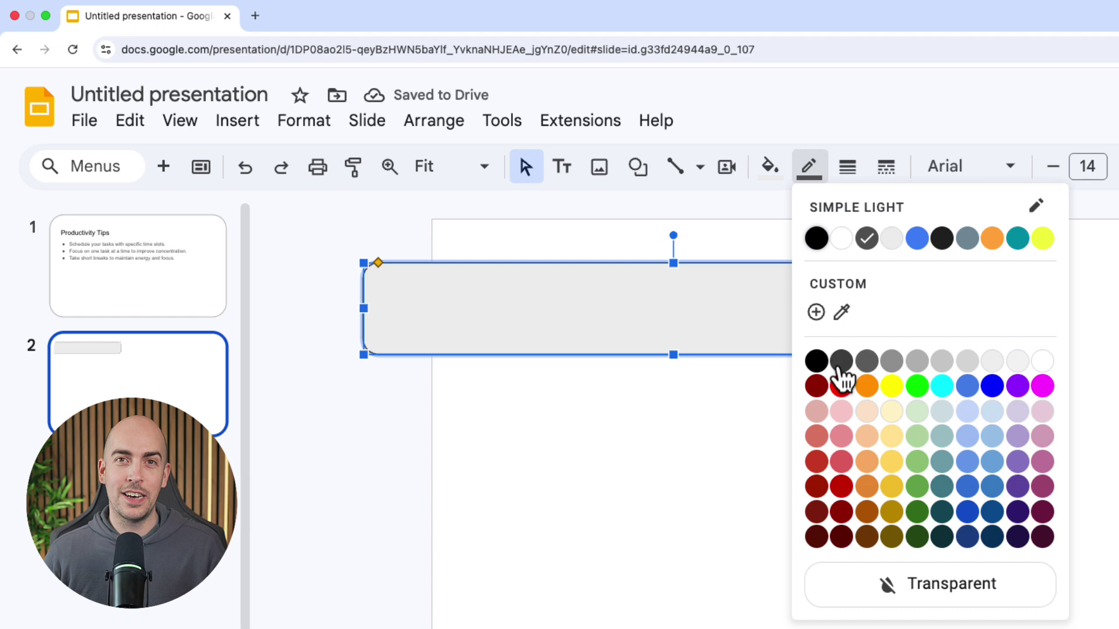
left_click(874, 589)
left_click(771, 168)
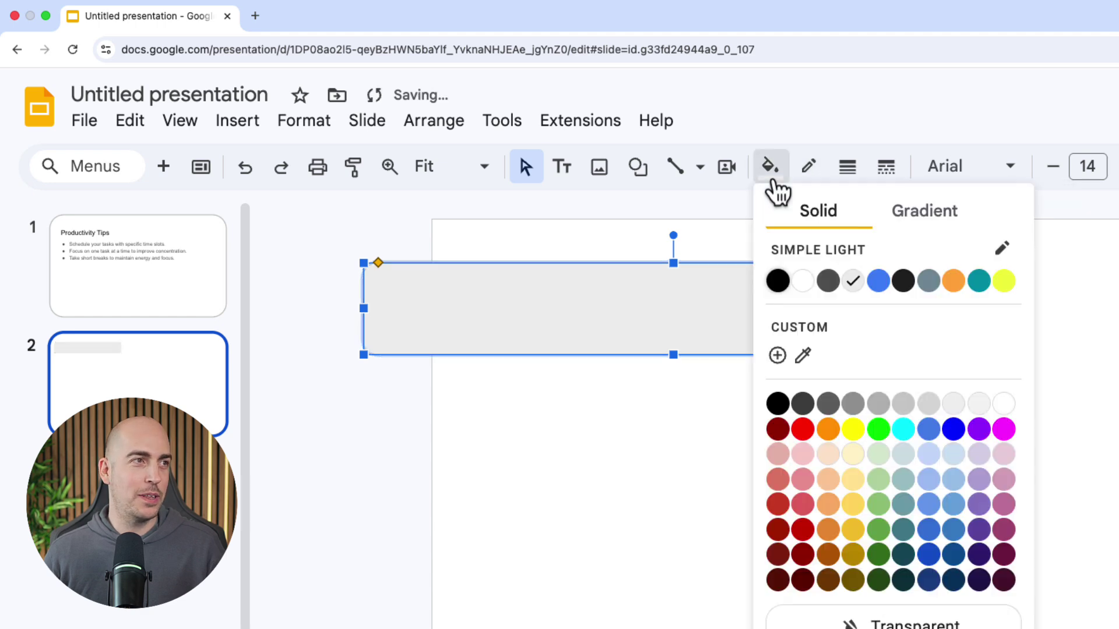
left_click(878, 282)
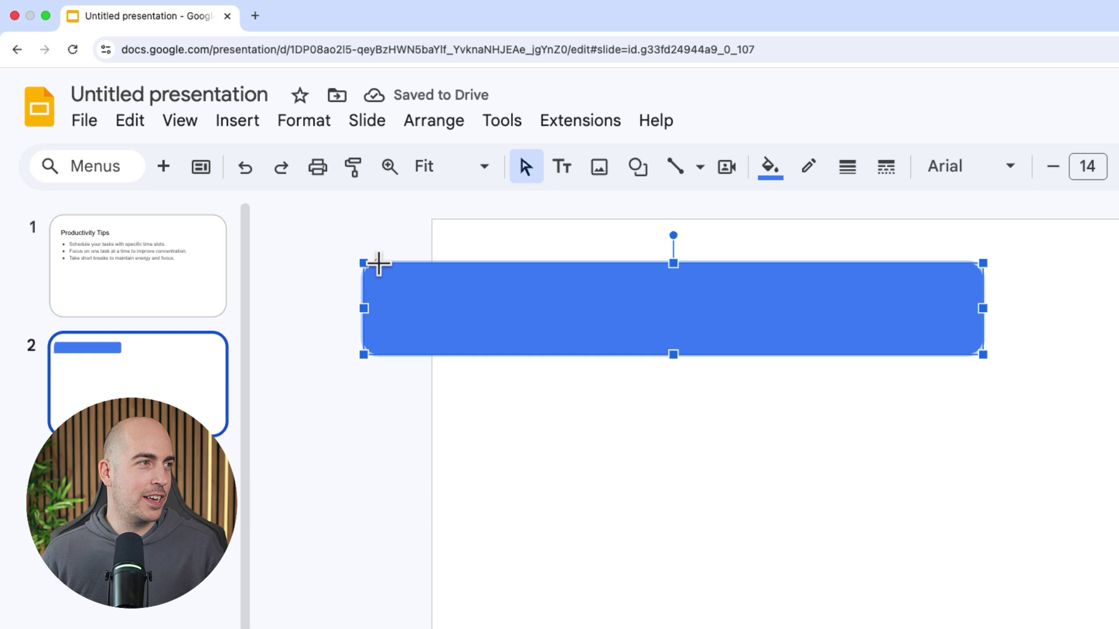
left_click_drag(379, 263, 441, 265)
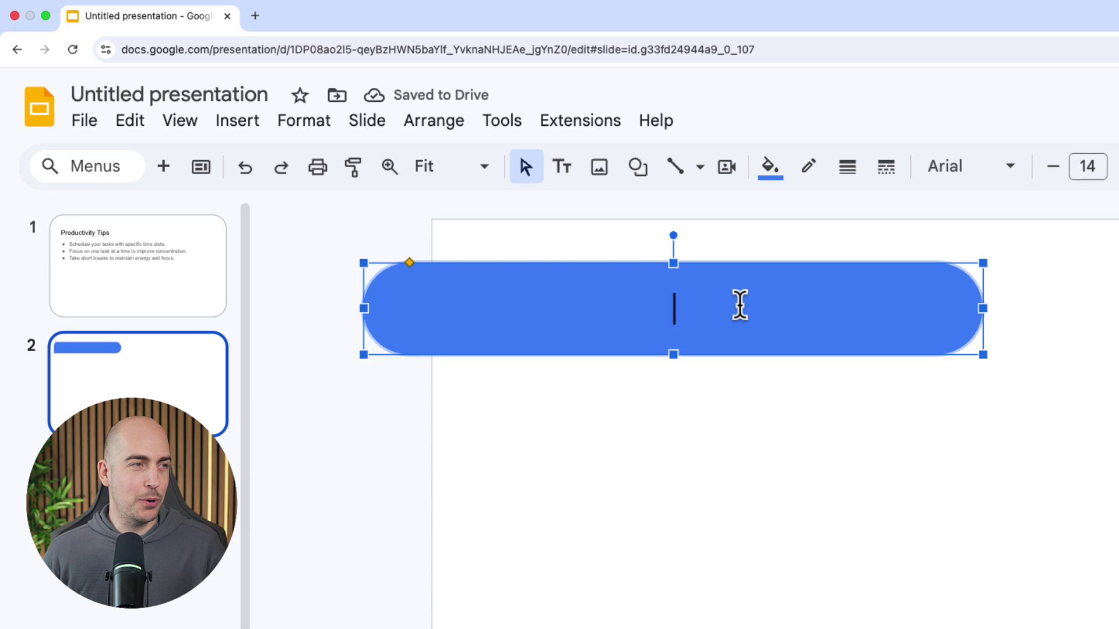
Step: Type 'Productivity Tips' in the pill, styled bold white Inter Tight at 30 pt
type("Productivity Tips")
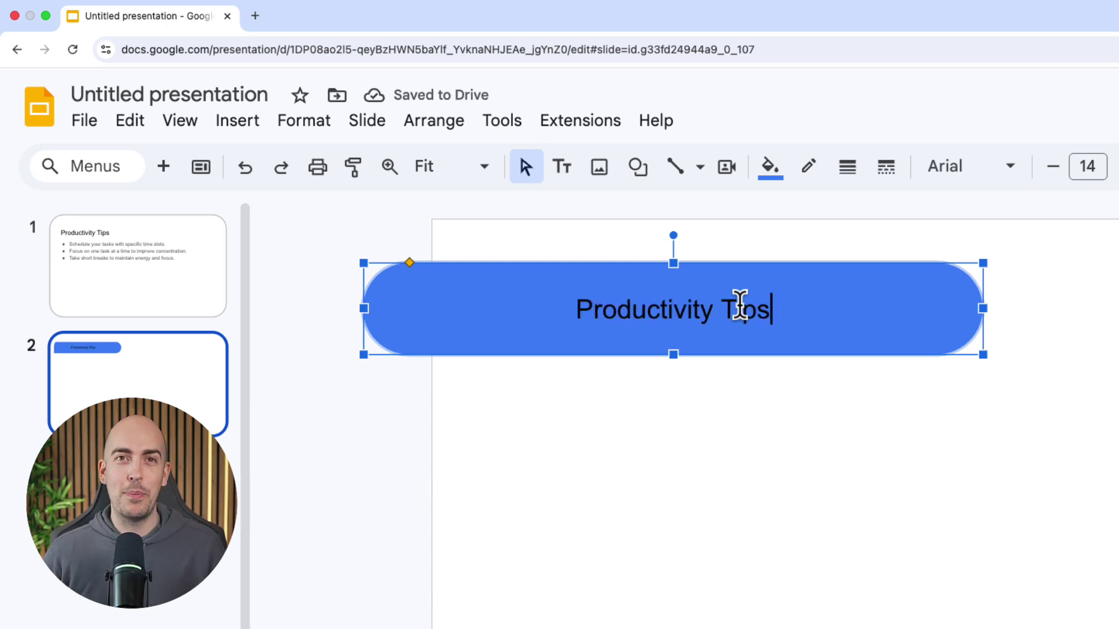
key("super+a")
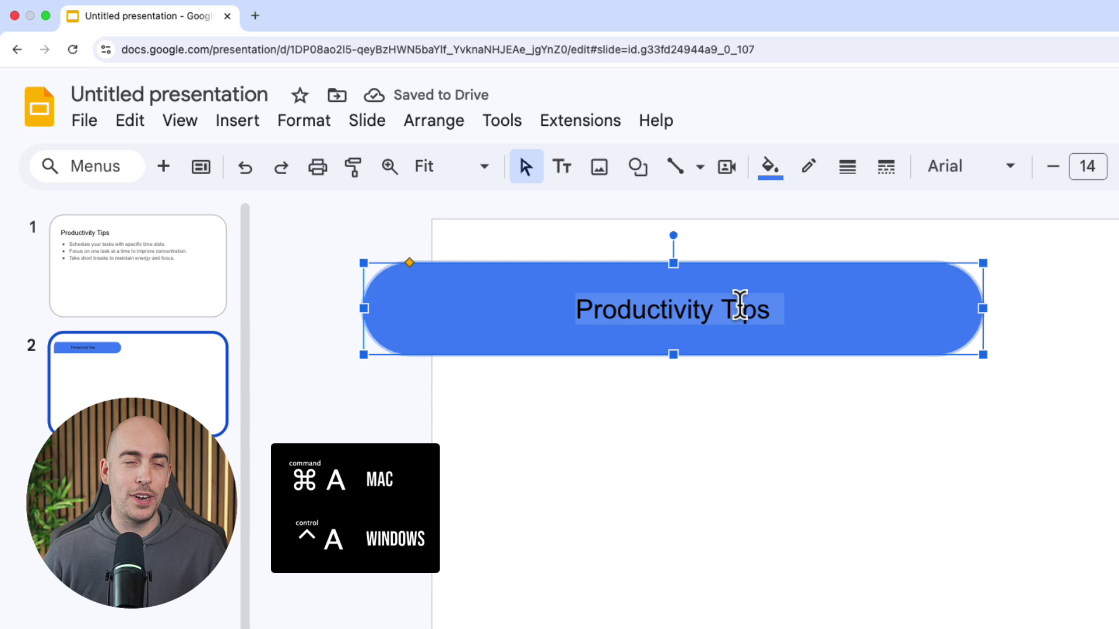
left_click(870, 114)
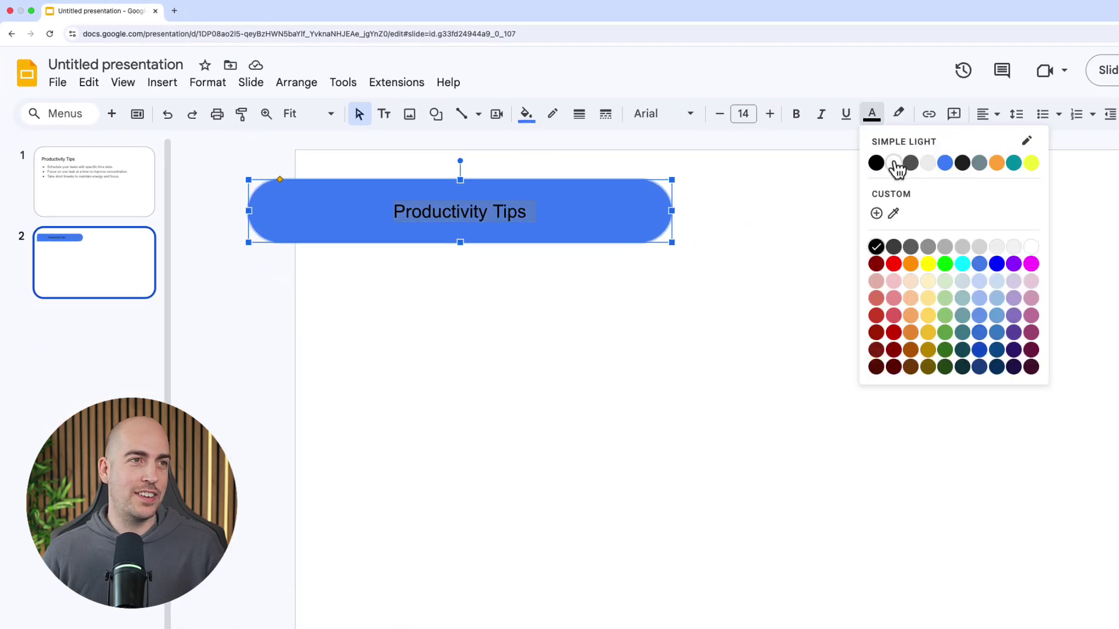
left_click(894, 164)
left_click(796, 127)
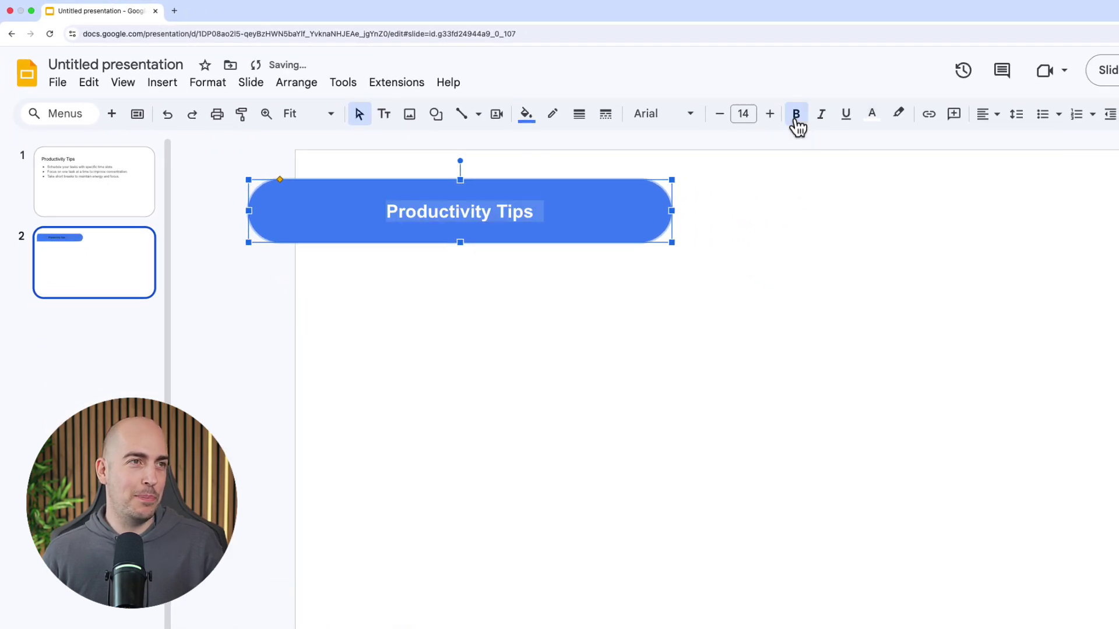
left_click(662, 113)
left_click(691, 267)
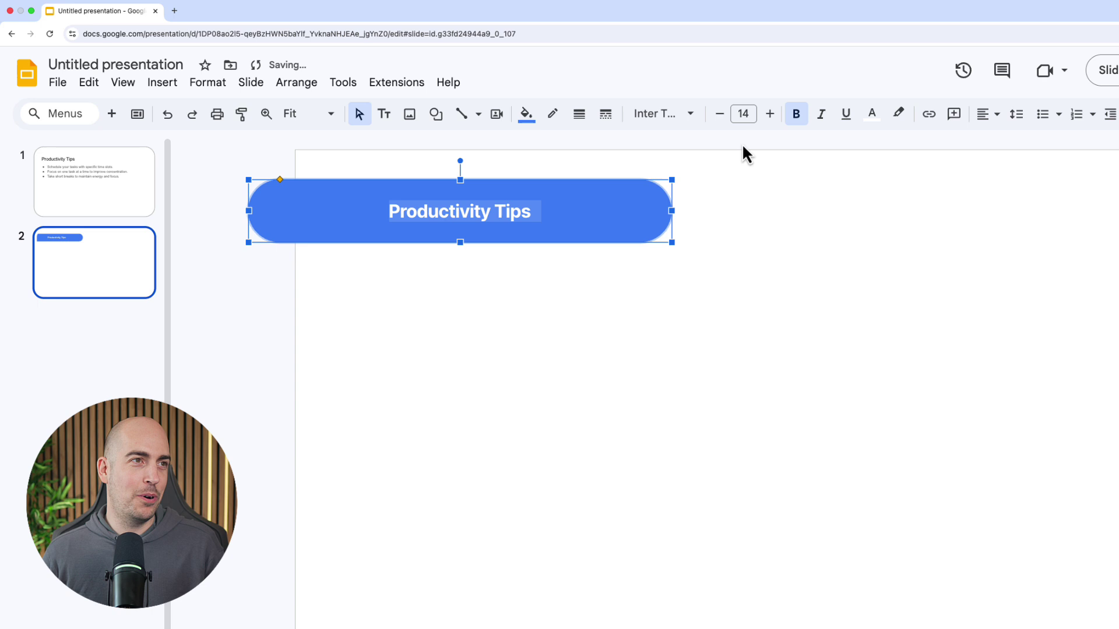
left_click(743, 113)
type("30")
key("Return")
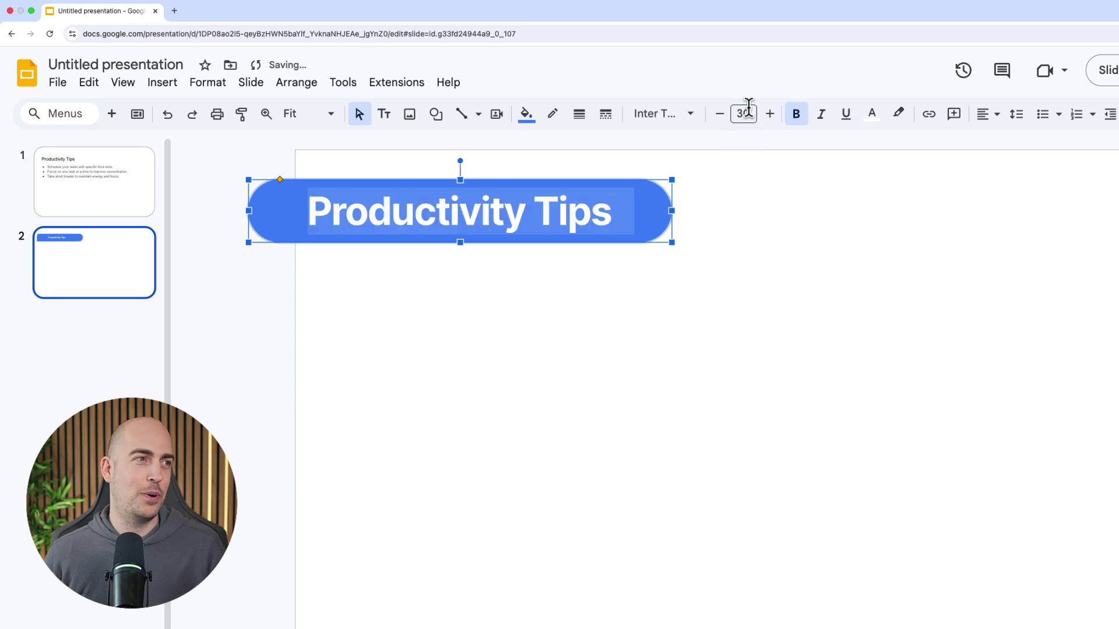
Step: Widen the pill slightly so the title fits comfortably
left_click(671, 211)
left_click_drag(678, 211, 709, 213)
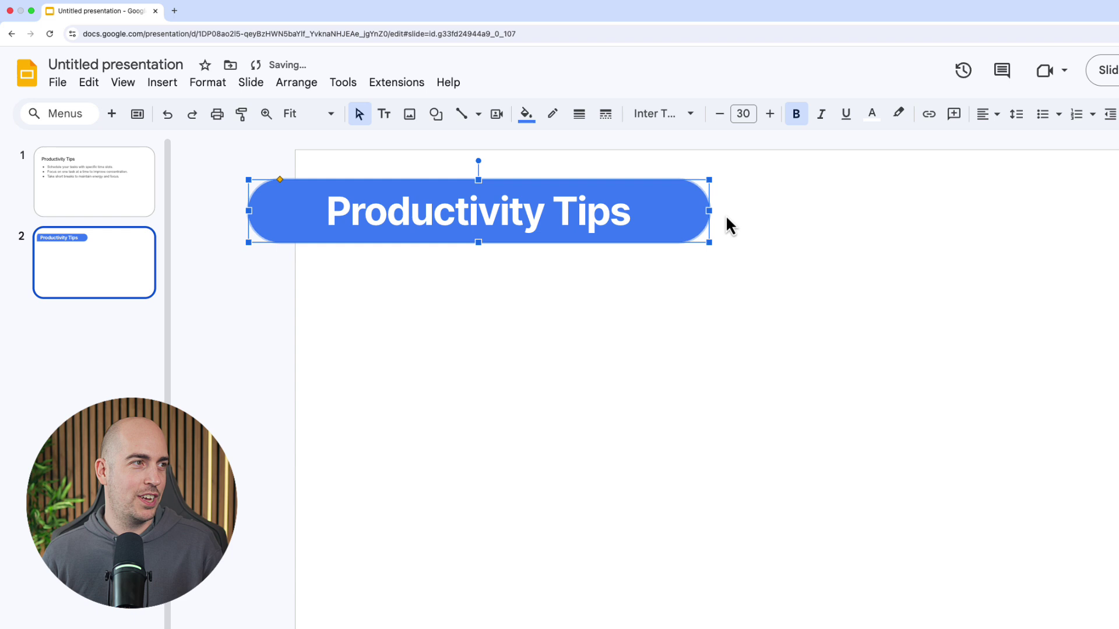
left_click(772, 223)
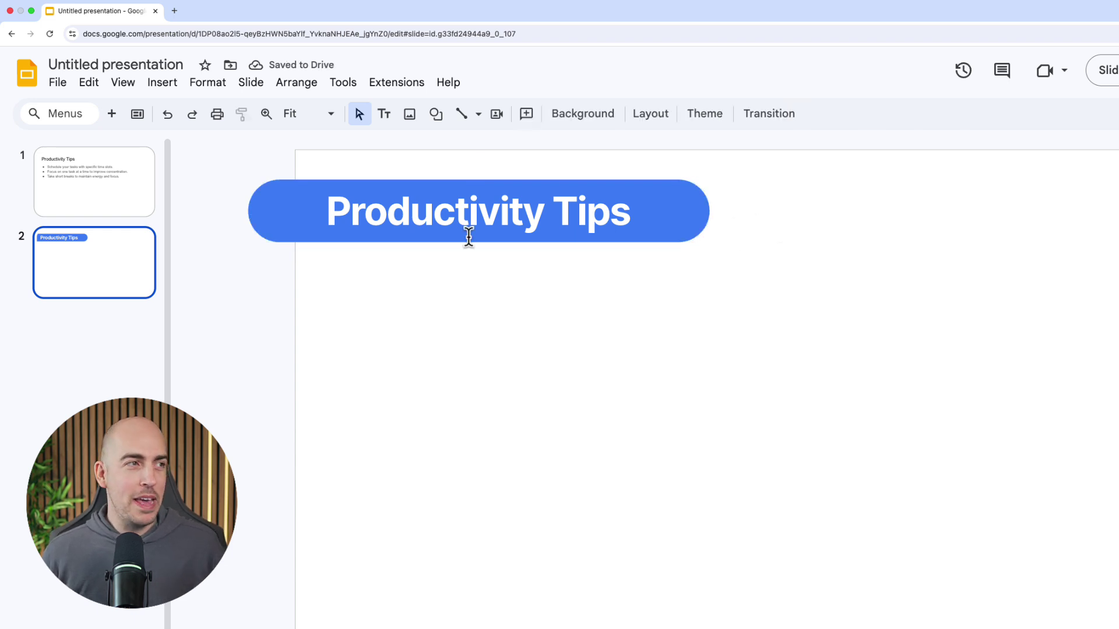
Step: Select slide 1, then search the web for 'material icons' to reach Google Fonts icons
left_click(134, 211)
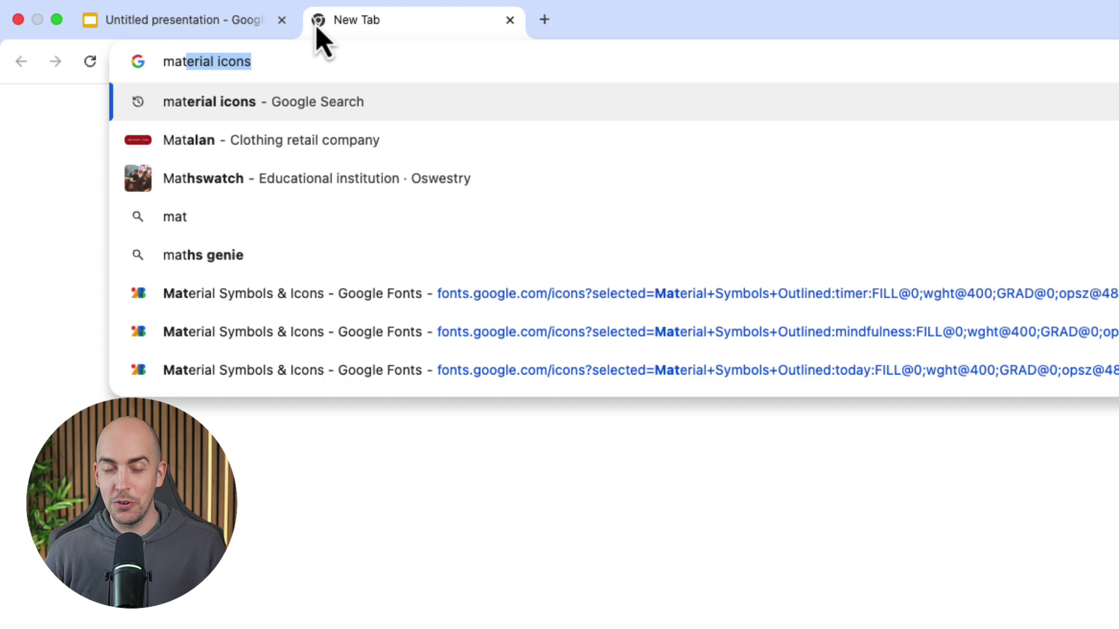
key("Return")
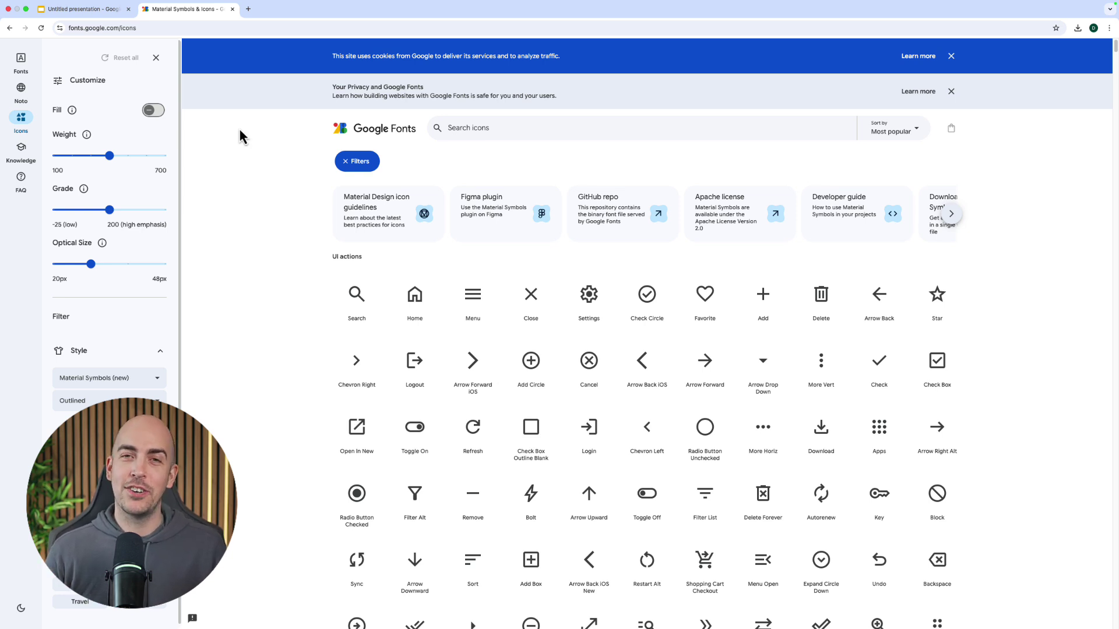
Step: Search icons for 'calendar' and download the Today icon as a 48-size PNG
left_click(76, 11)
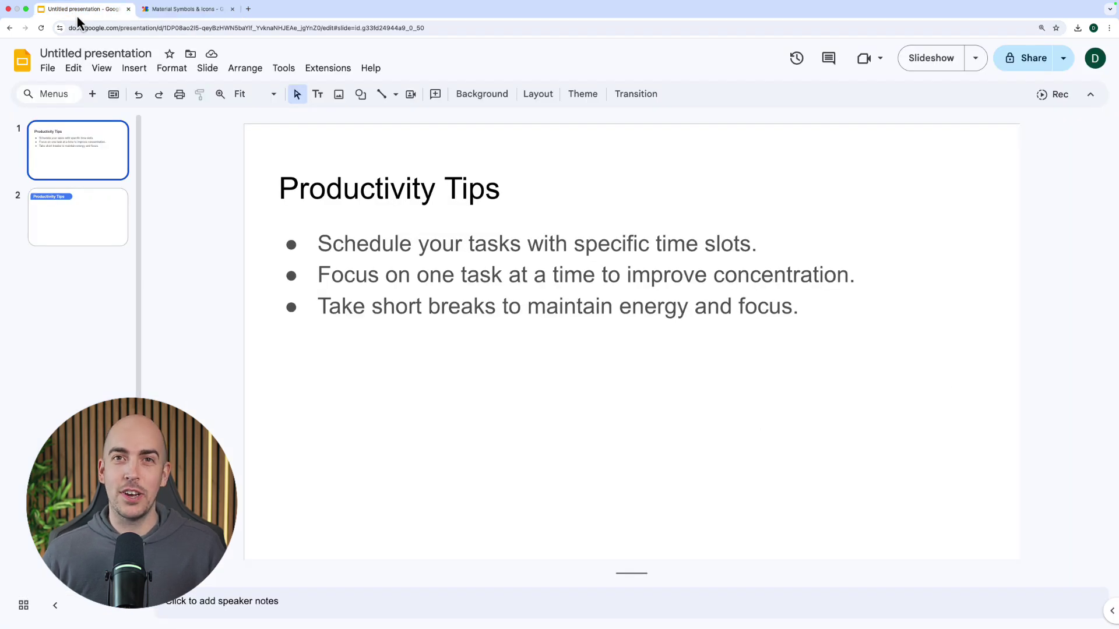
left_click(190, 13)
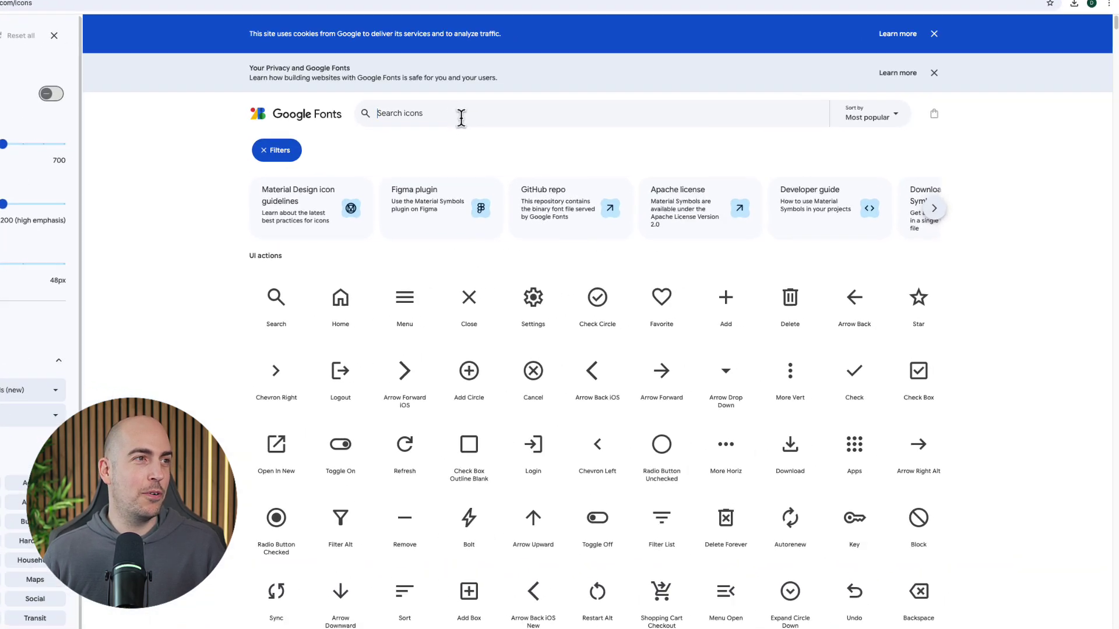
type("calendar")
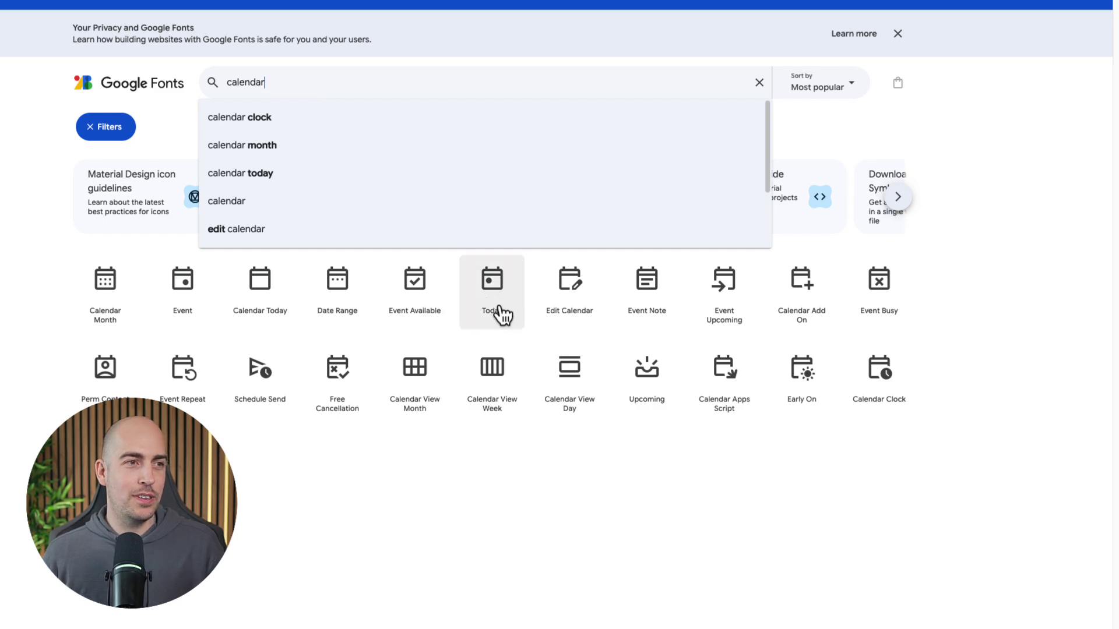
left_click(501, 315)
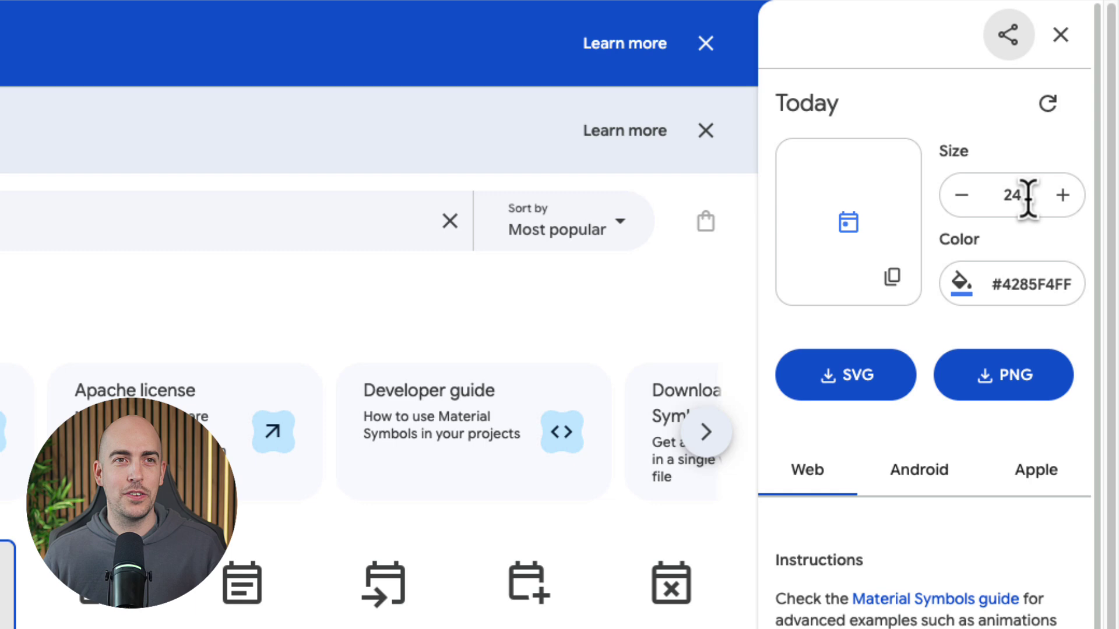
left_click_drag(1022, 194, 998, 196)
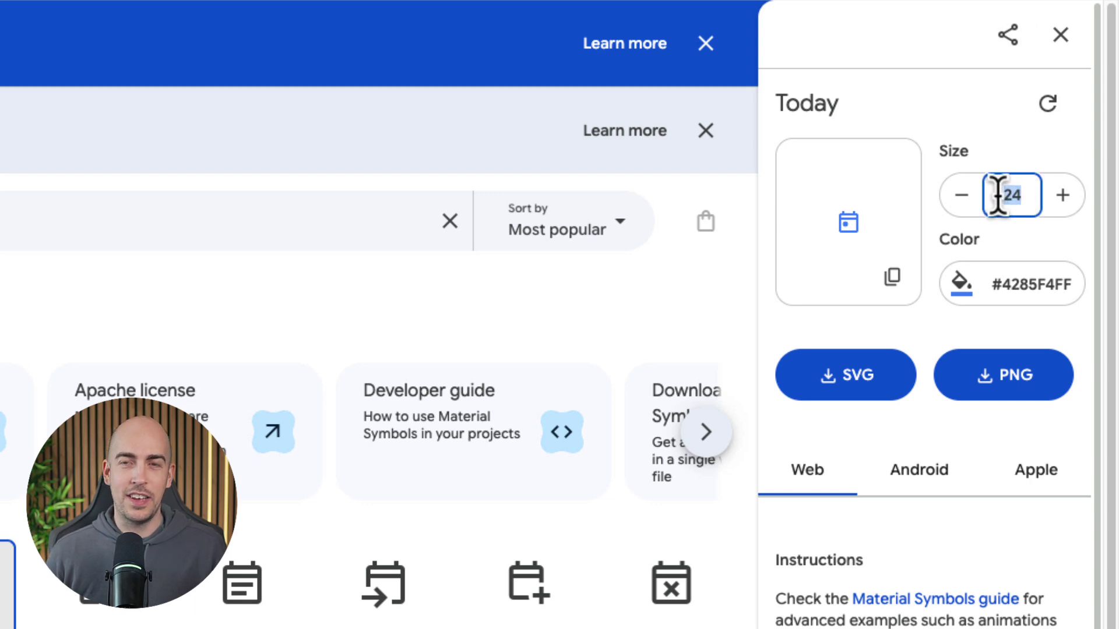
type("48")
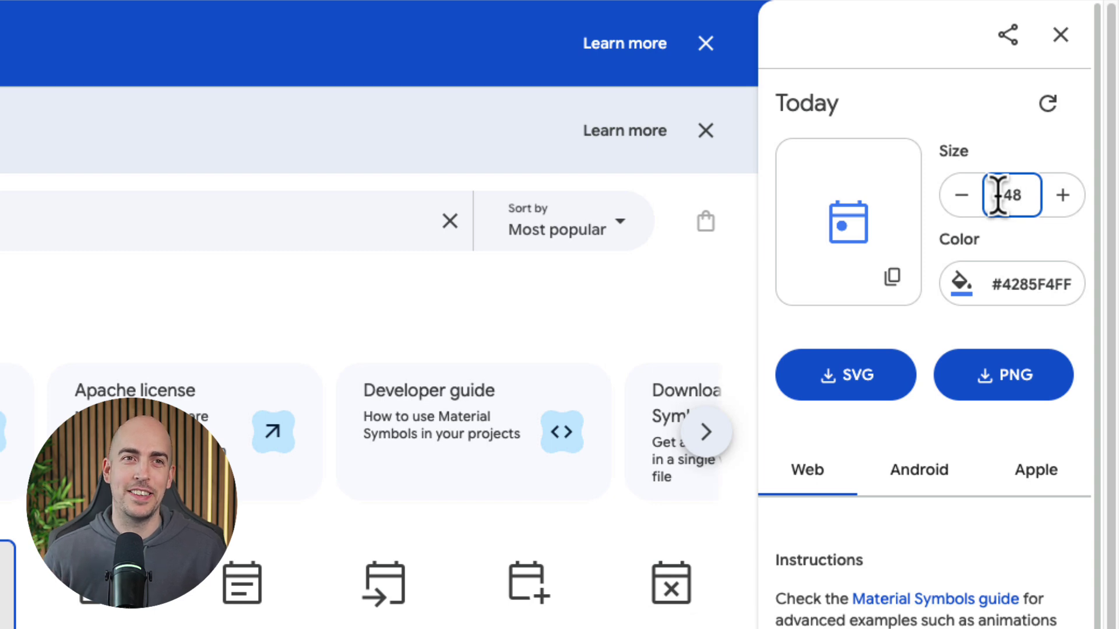
left_click(1025, 384)
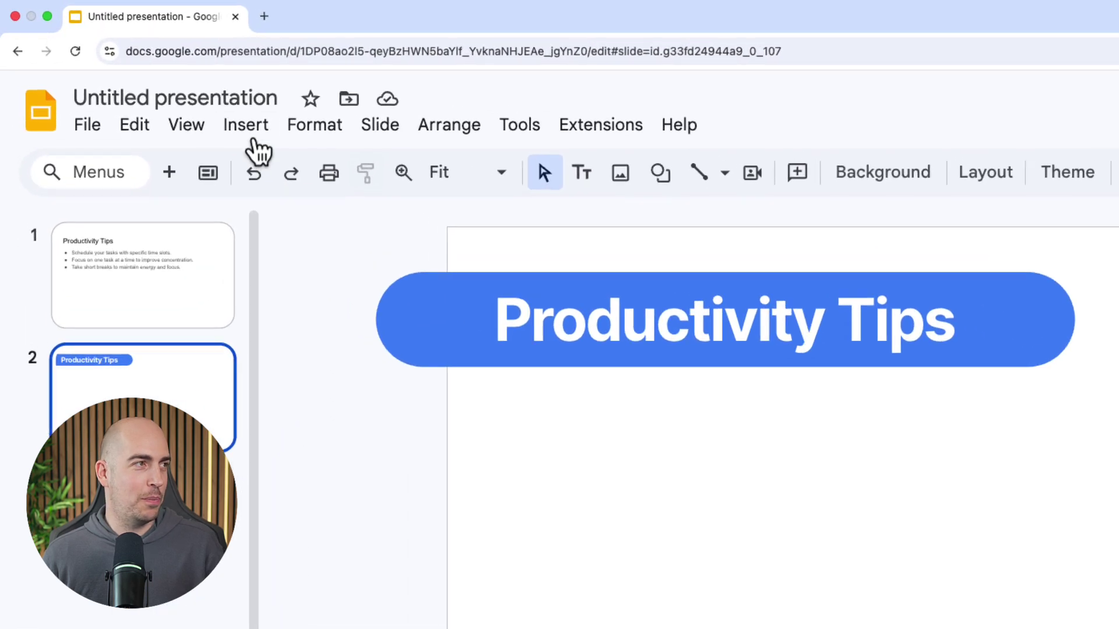
Step: Upload the downloaded calendar PNG onto slide 2
left_click(251, 129)
mouse_move(287, 174)
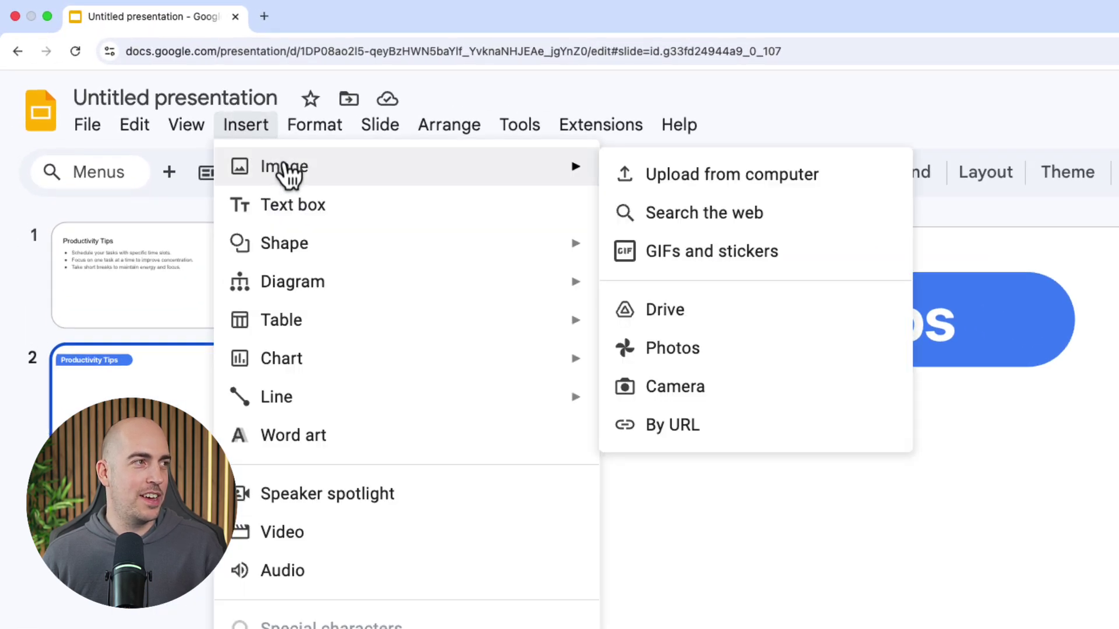
left_click(669, 181)
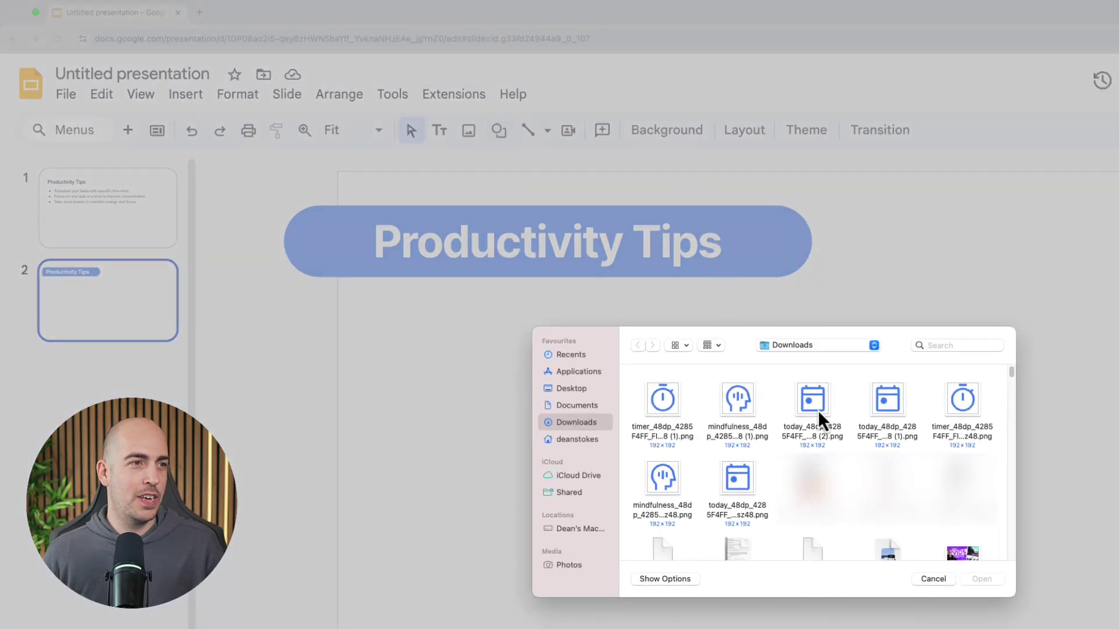
left_click(813, 402)
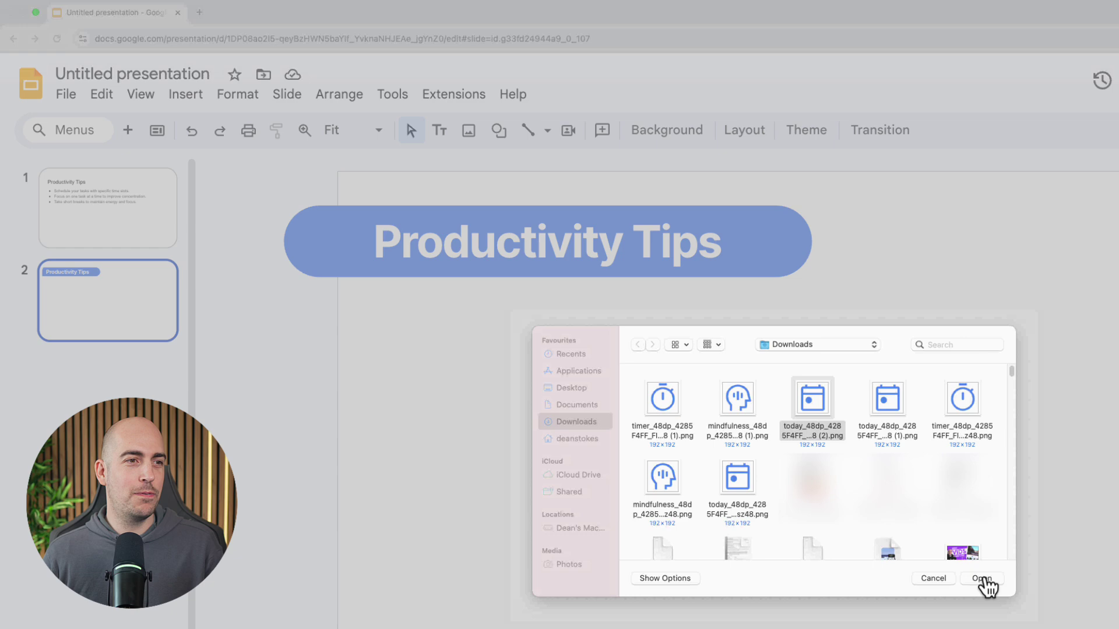
left_click(983, 580)
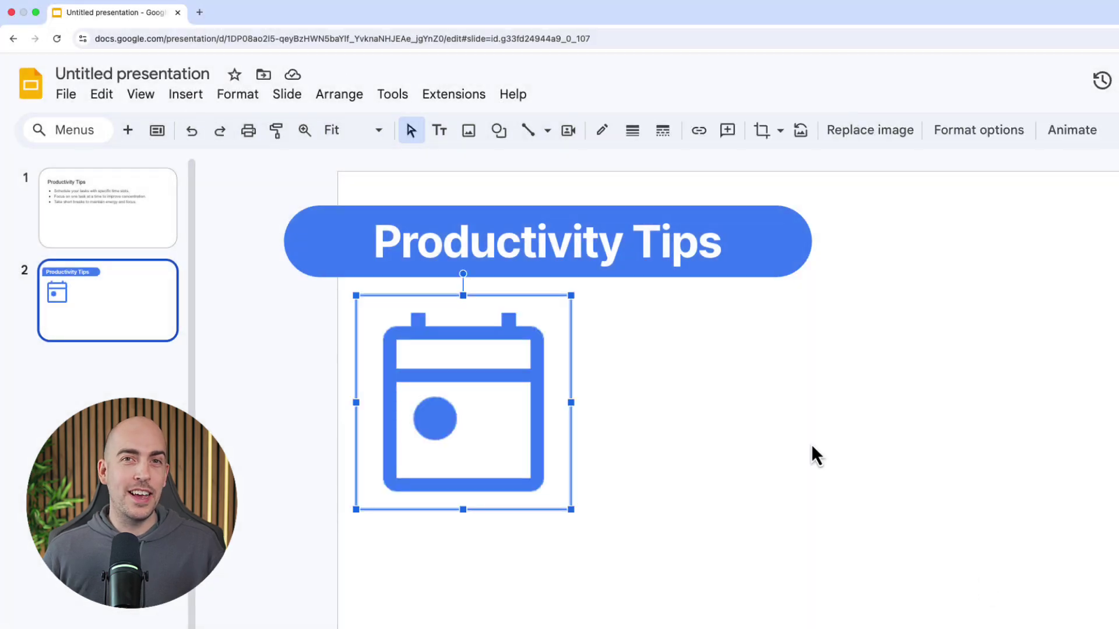
Step: Shrink the calendar icon proportionally and move it just below the title's left end
key("shift")
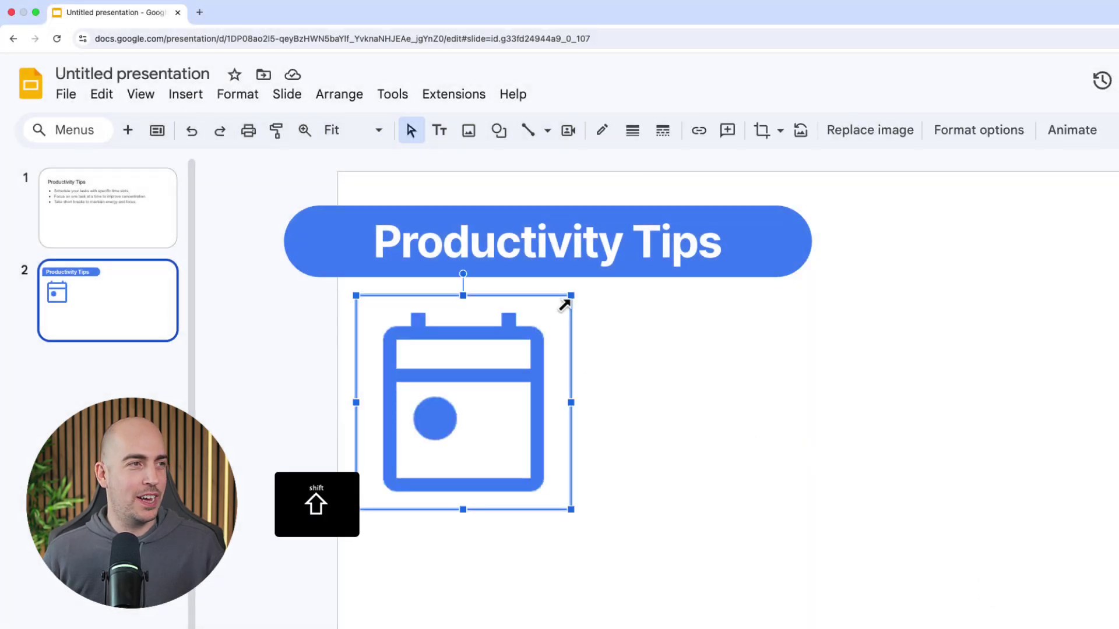
left_click_drag(564, 303, 398, 461)
left_click_drag(370, 497, 408, 372)
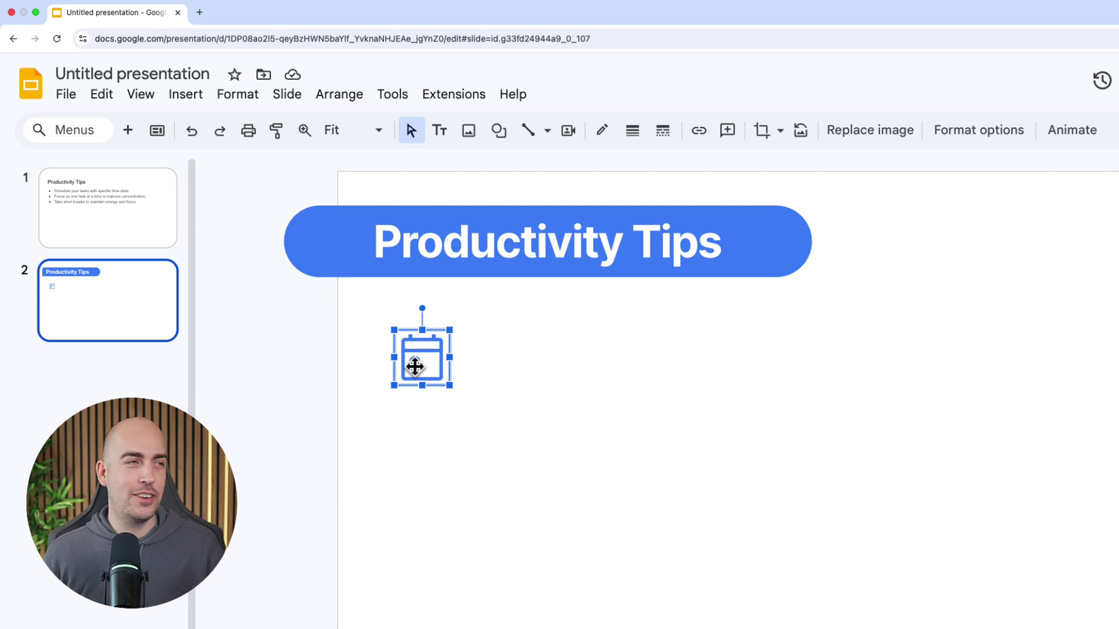
Step: Add a 'Schedule Tasks' text box beside the calendar icon, trimmed to fit the text
left_click(442, 140)
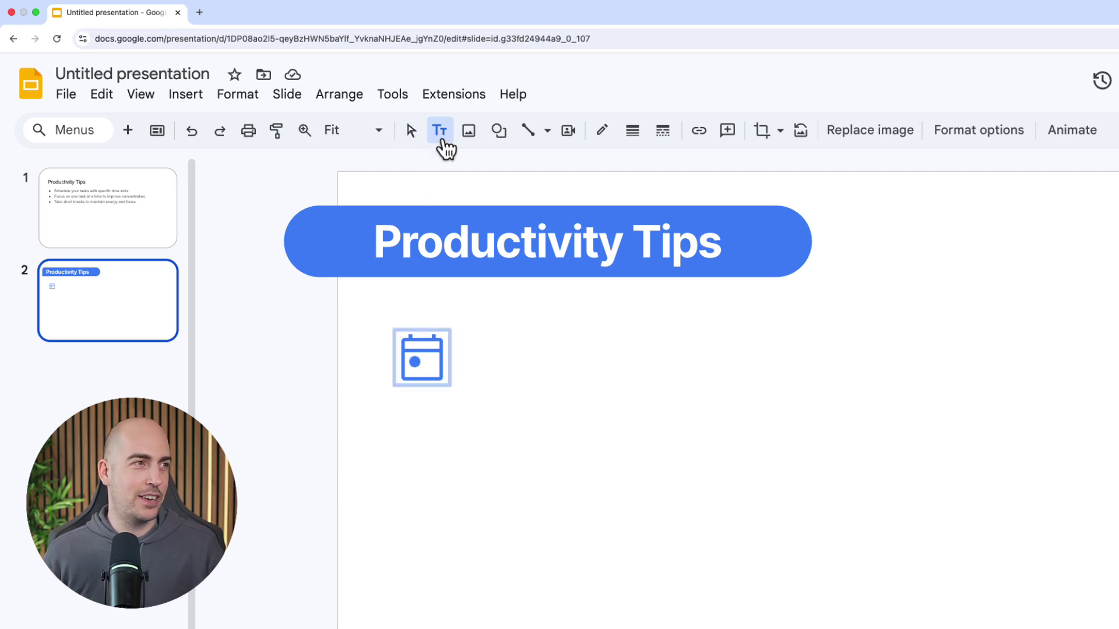
left_click(470, 352)
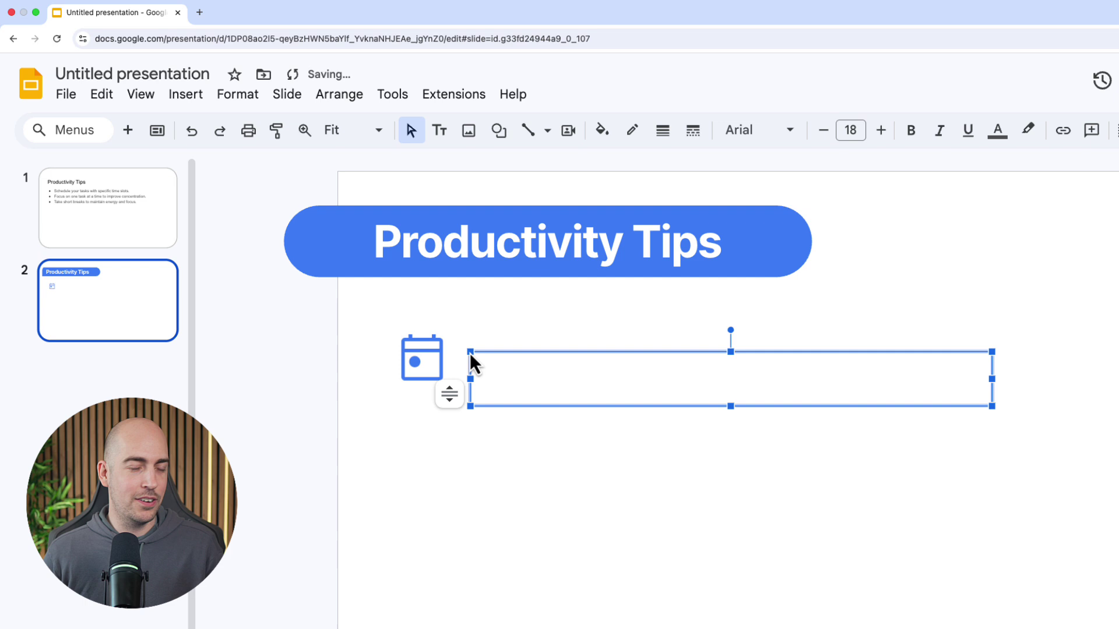
type("Schedule Tasks")
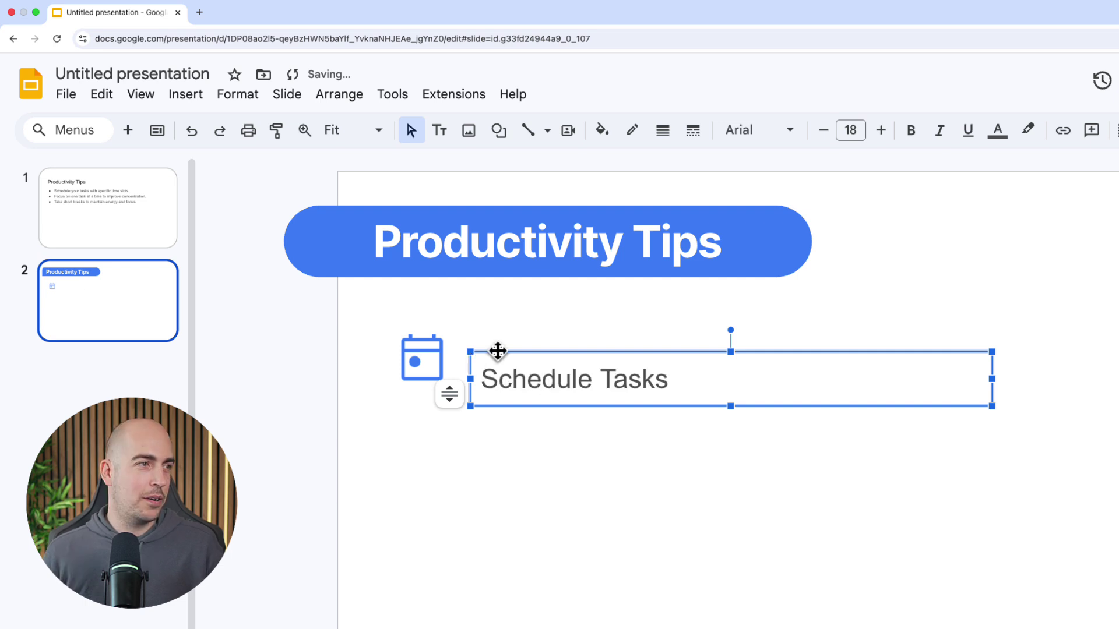
left_click_drag(495, 349, 481, 332)
left_click_drag(971, 357, 671, 362)
Step: Make the Schedule Tasks heading bold in Inter Tight
left_click(911, 139)
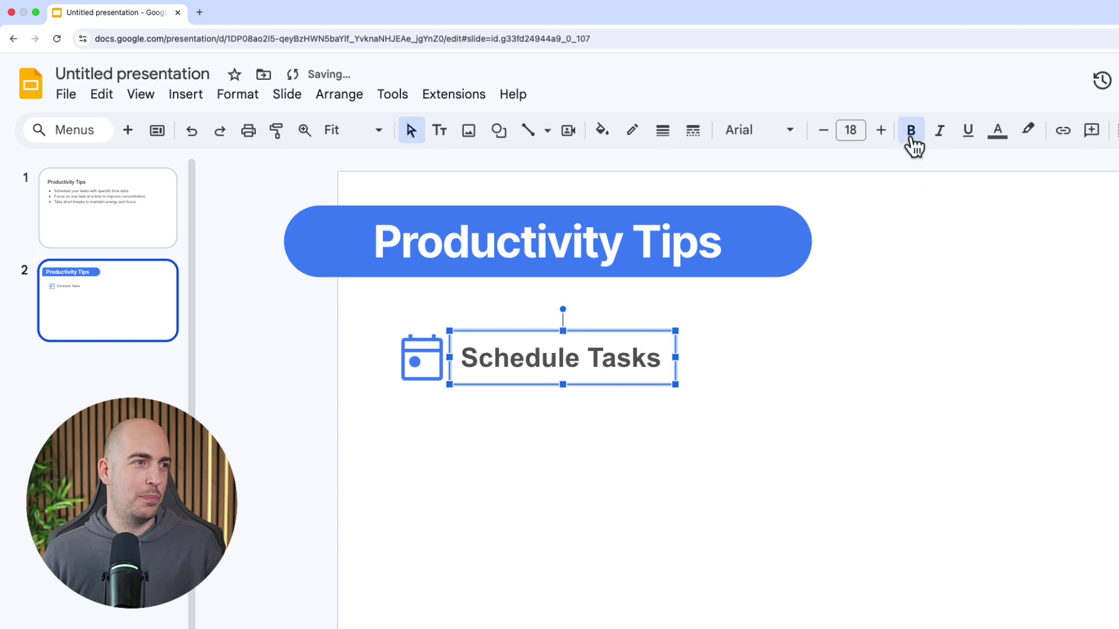
left_click(788, 132)
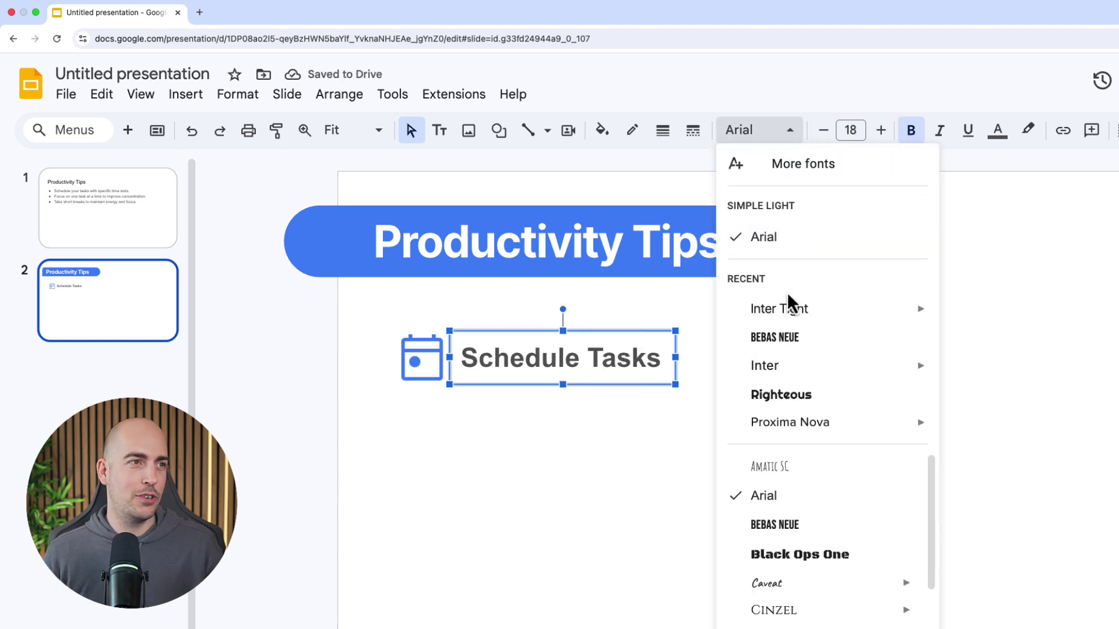
left_click(788, 311)
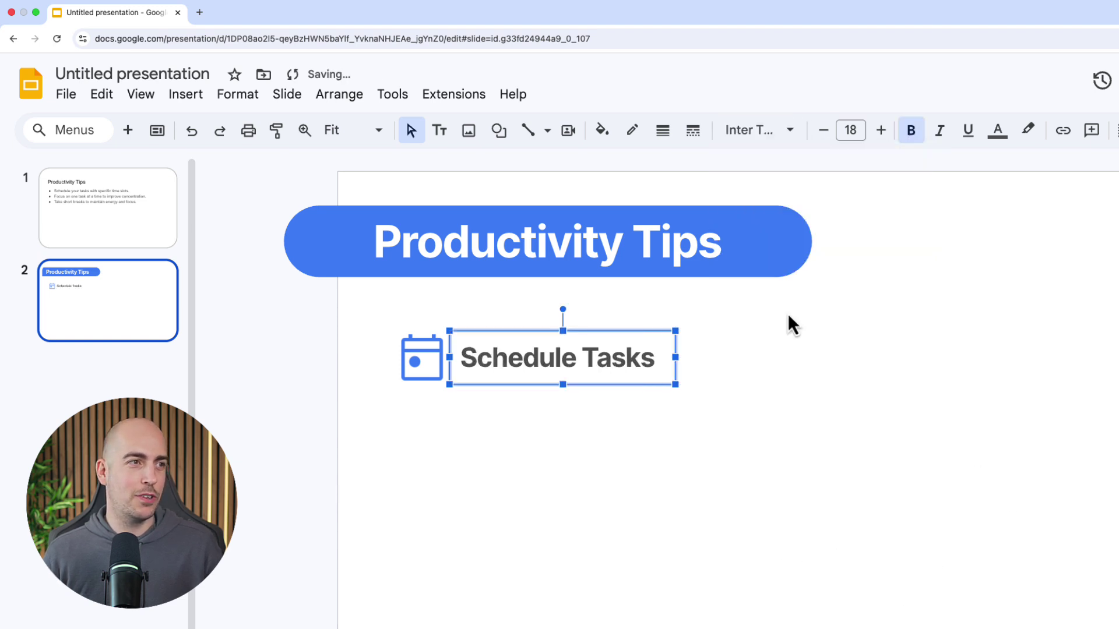
left_click(789, 380)
left_click(440, 140)
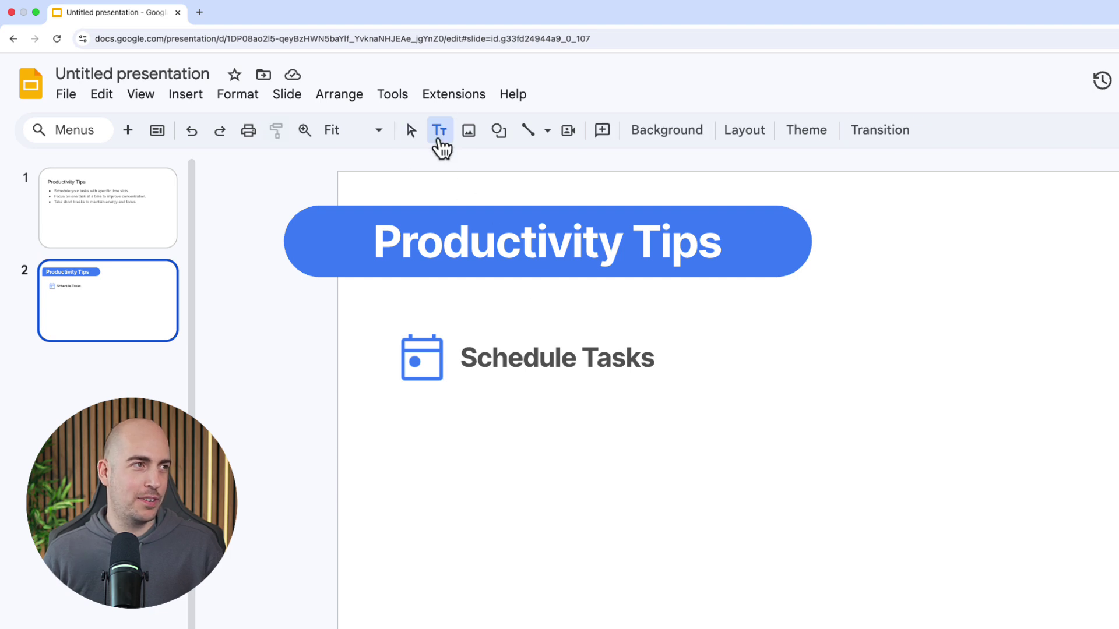
Step: Paste the time-slot description under the heading, sizing its box to wrap over four lines
left_click(411, 398)
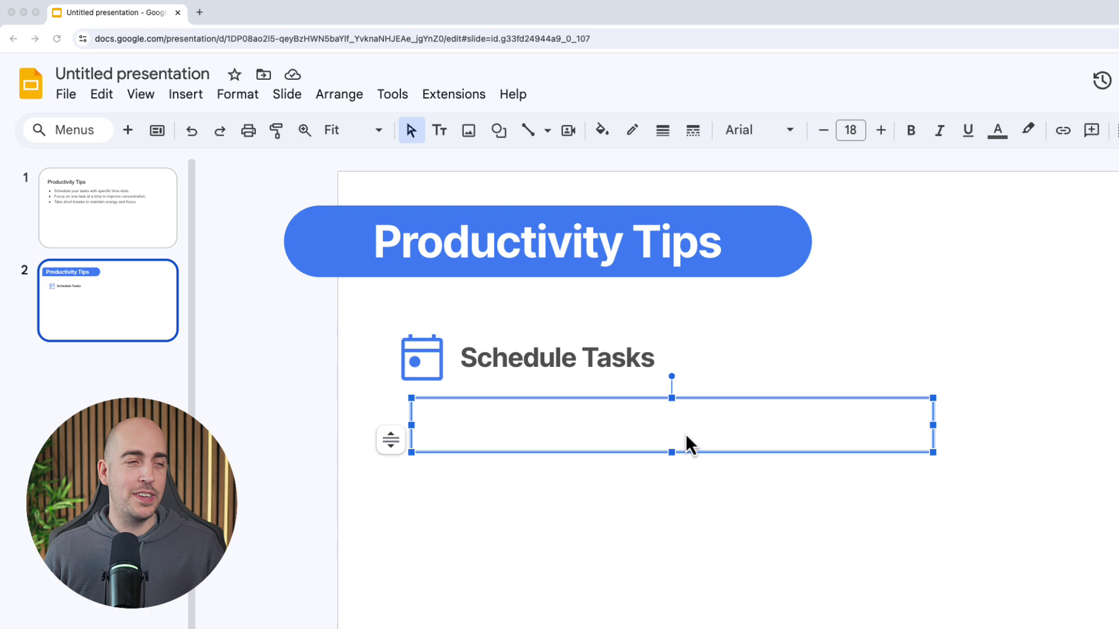
type("Allocate specific time slots for each task to create structure and ensure completion.")
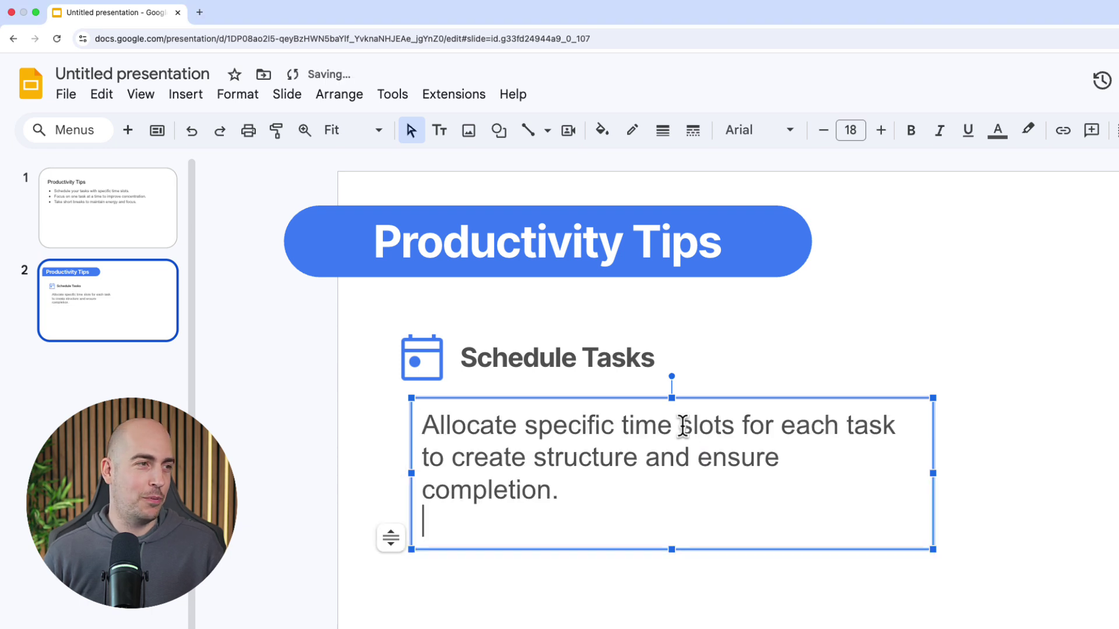
key("BackSpace")
left_click_drag(933, 441, 663, 438)
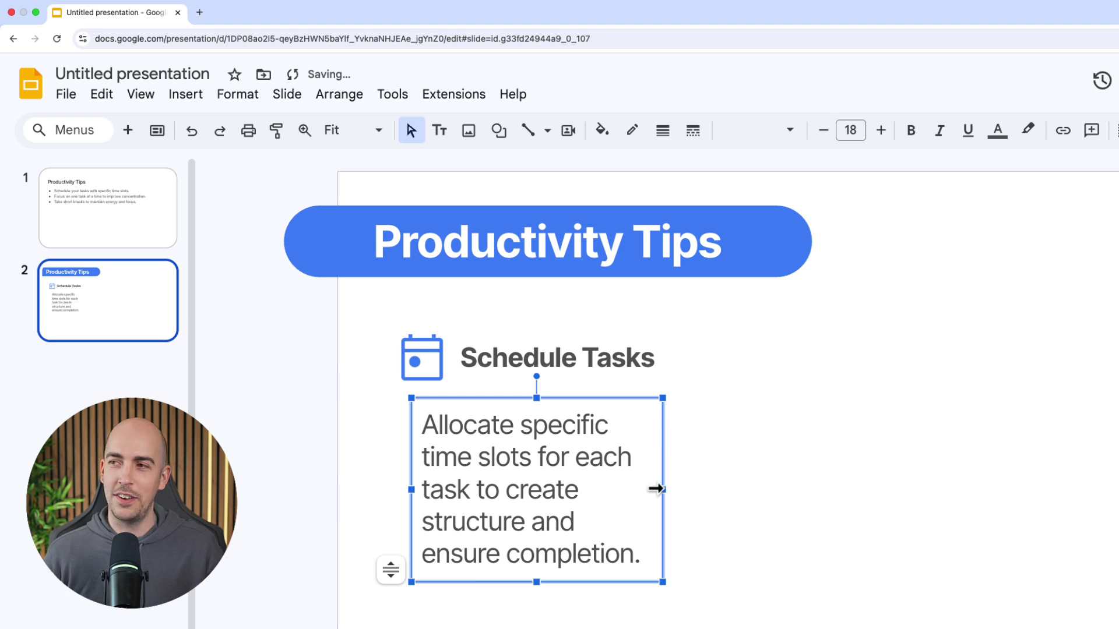
left_click_drag(659, 490, 675, 490)
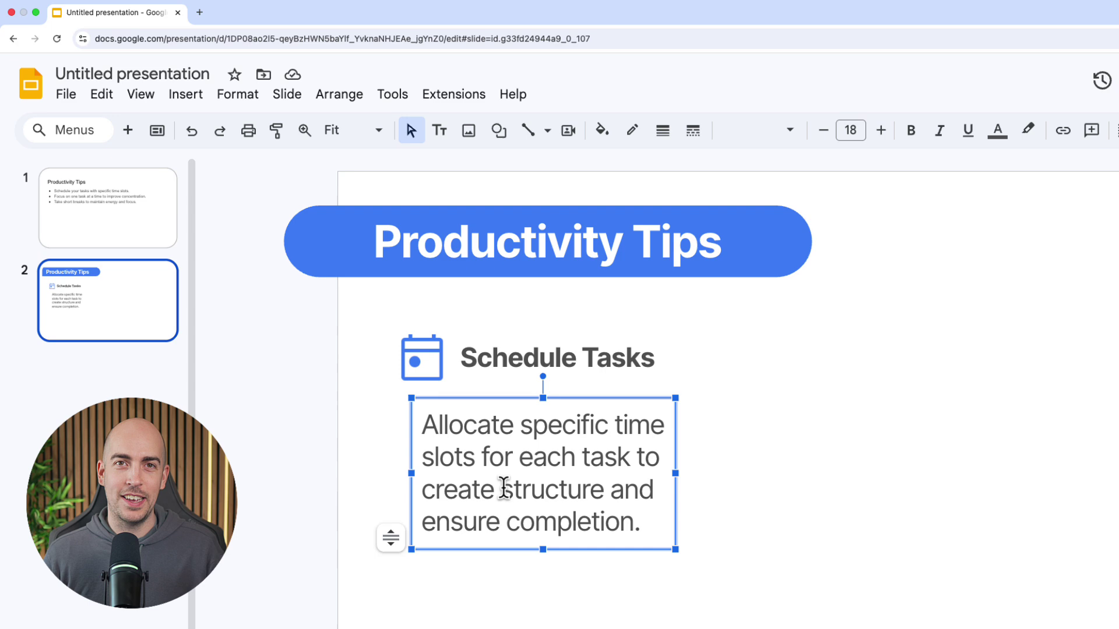
Step: Align the calendar icon, heading and description along their left edges
left_click(417, 368, "shift")
right_click(416, 369)
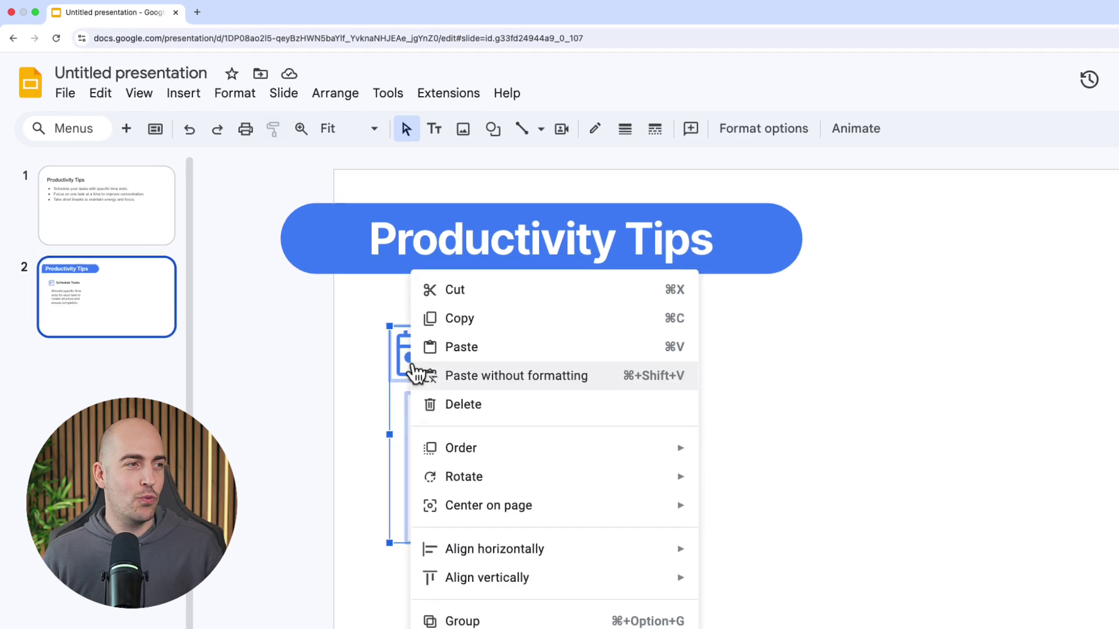
mouse_move(441, 516)
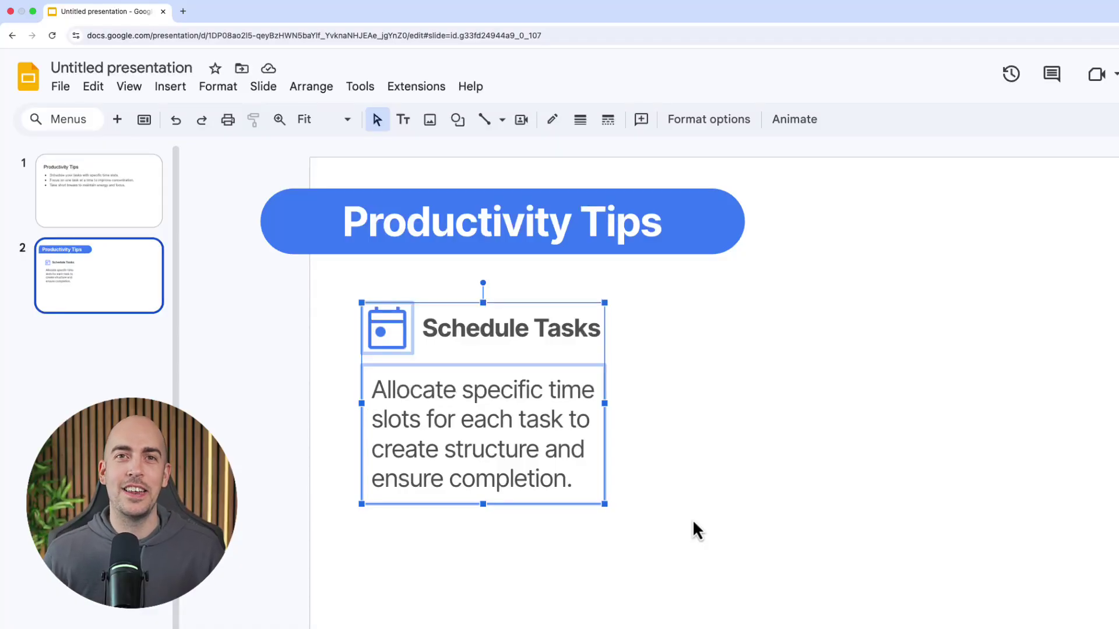
Step: Copy the icon, heading and description column and place the duplicate to the right
left_click(692, 519)
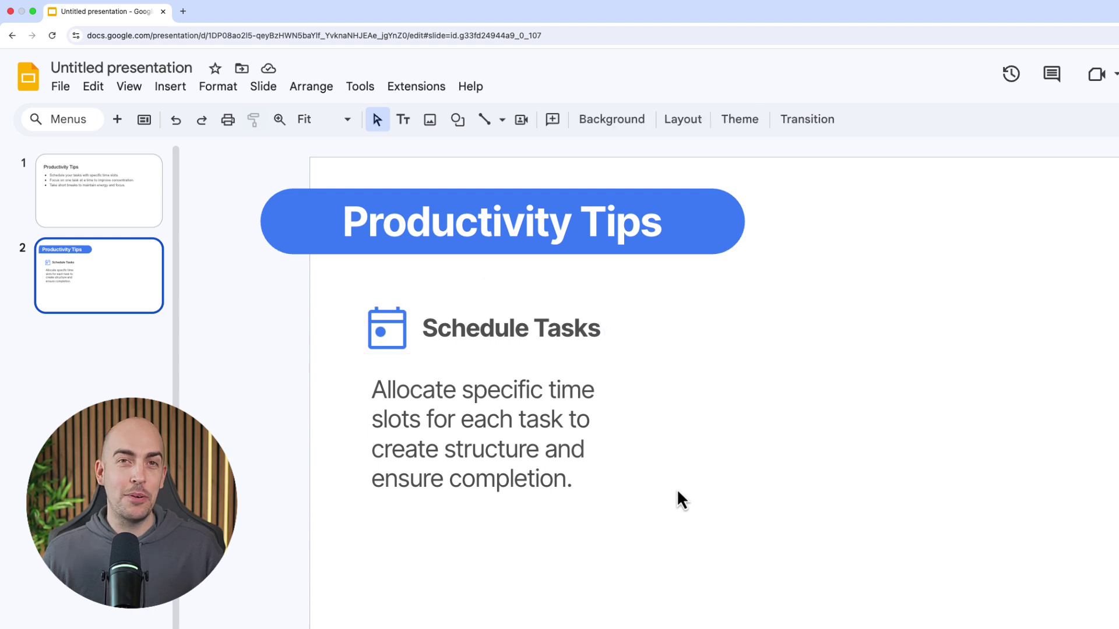
left_click_drag(676, 488, 372, 332)
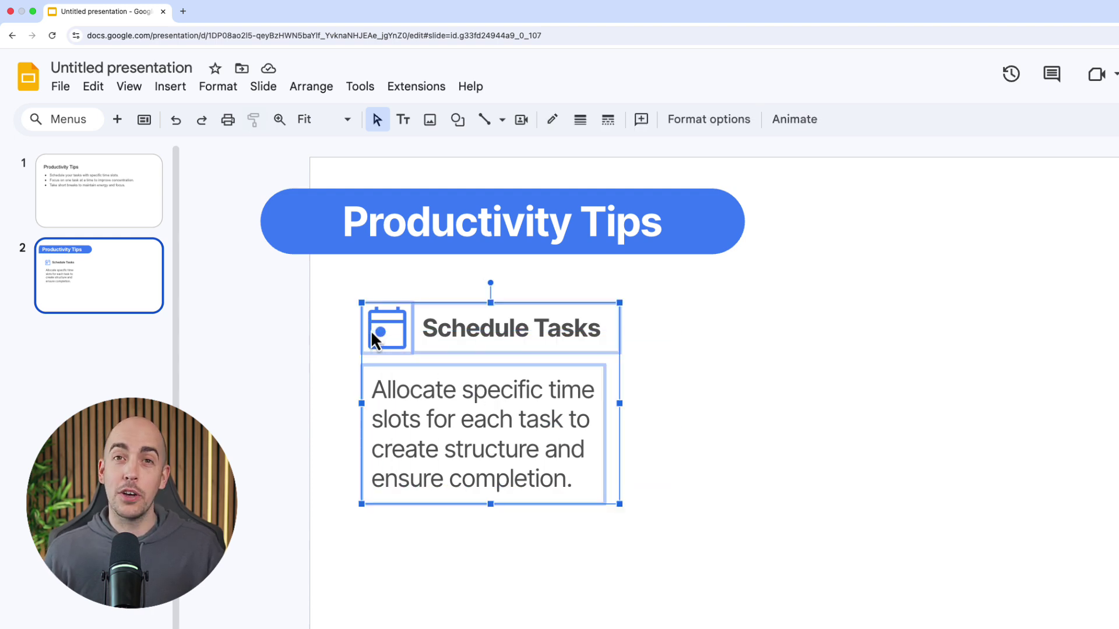
key("super+c")
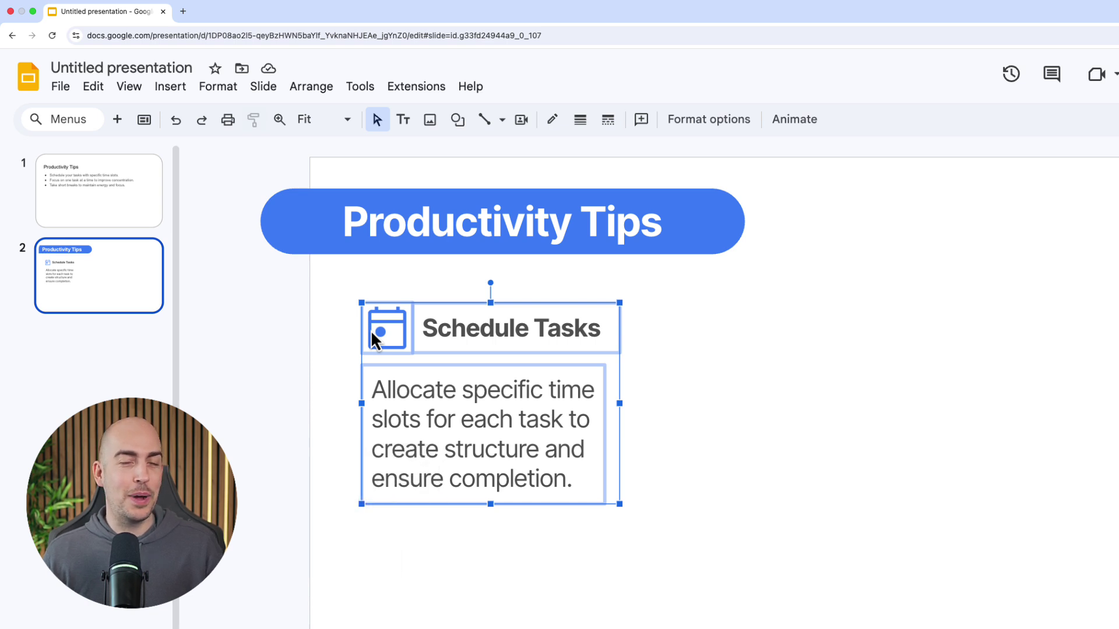
key("super+v")
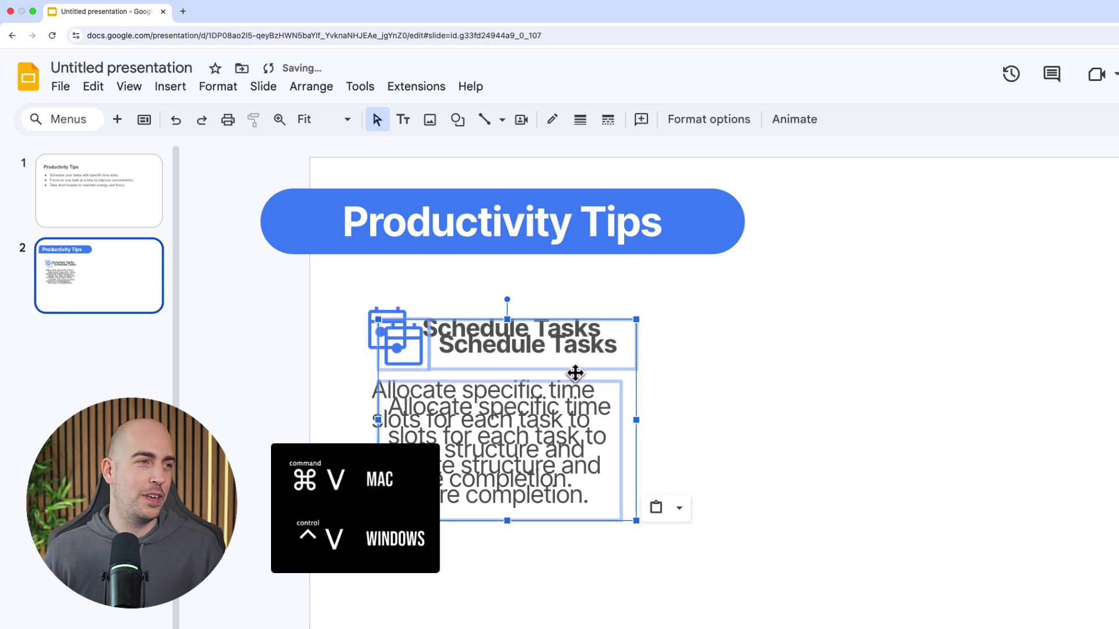
left_click_drag(575, 375, 879, 359)
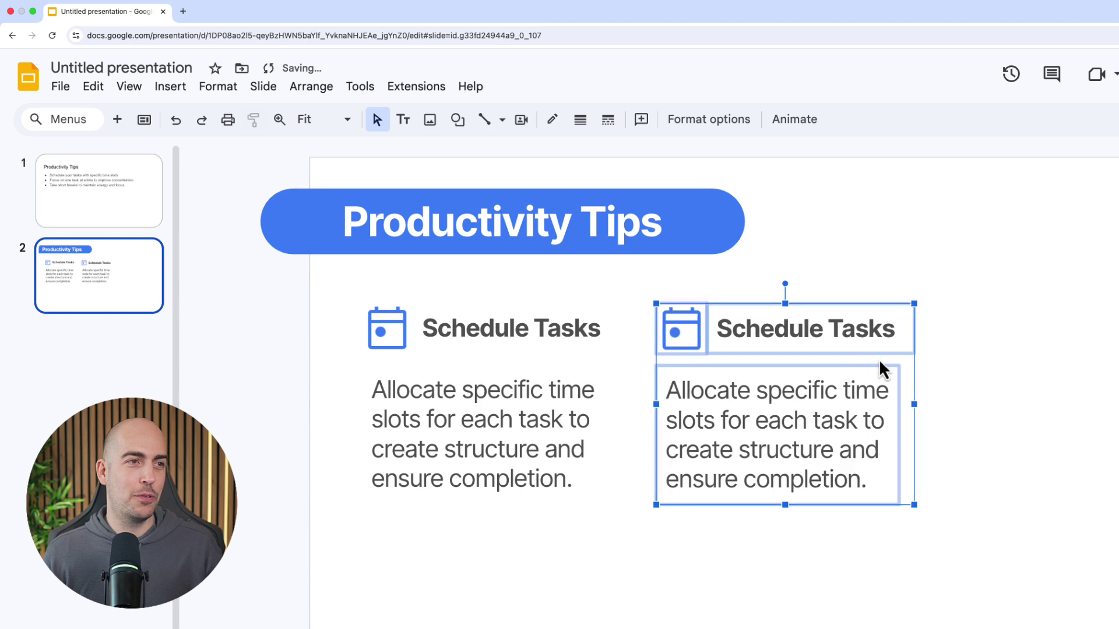
left_click(970, 360)
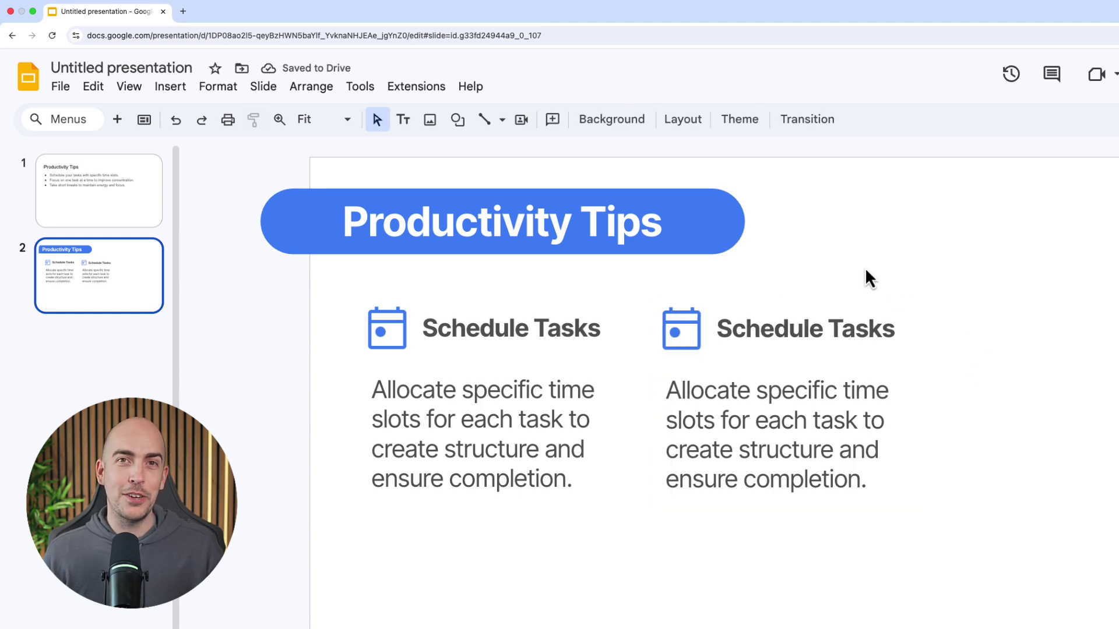
Step: Replace the second column's icon with the mindfulness head PNG uploaded from the computer
right_click(686, 337)
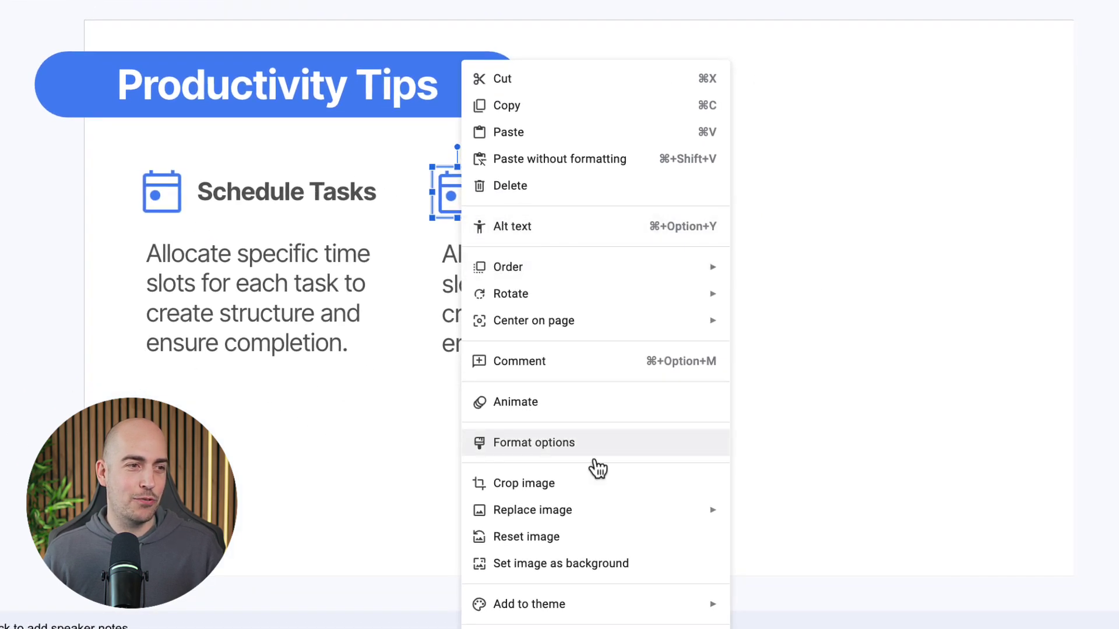
mouse_move(669, 546)
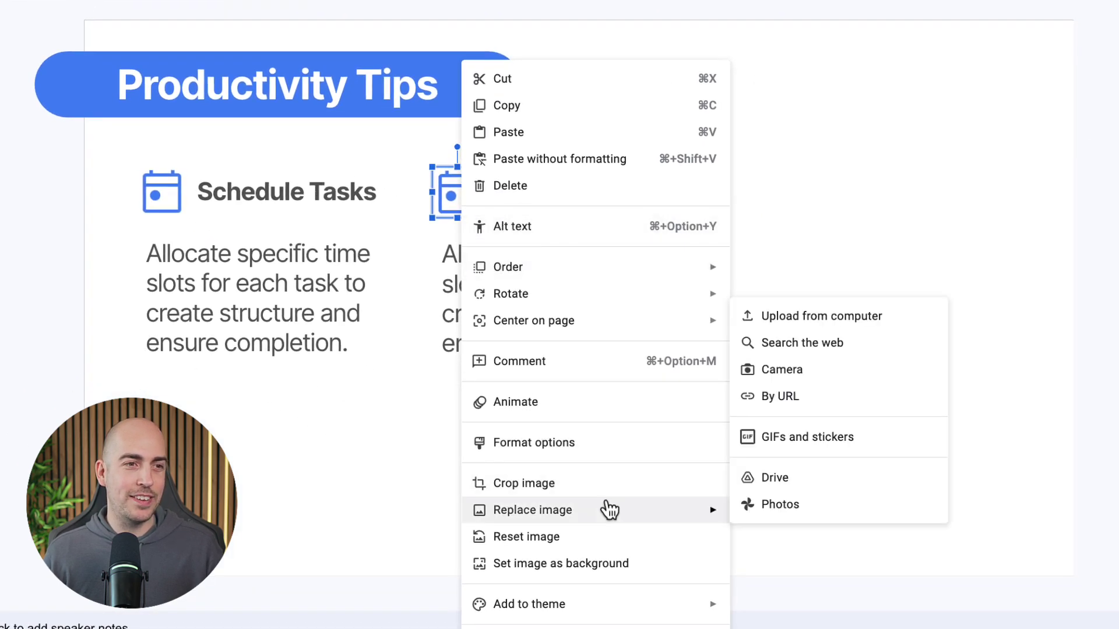
left_click(820, 320)
left_click(470, 235)
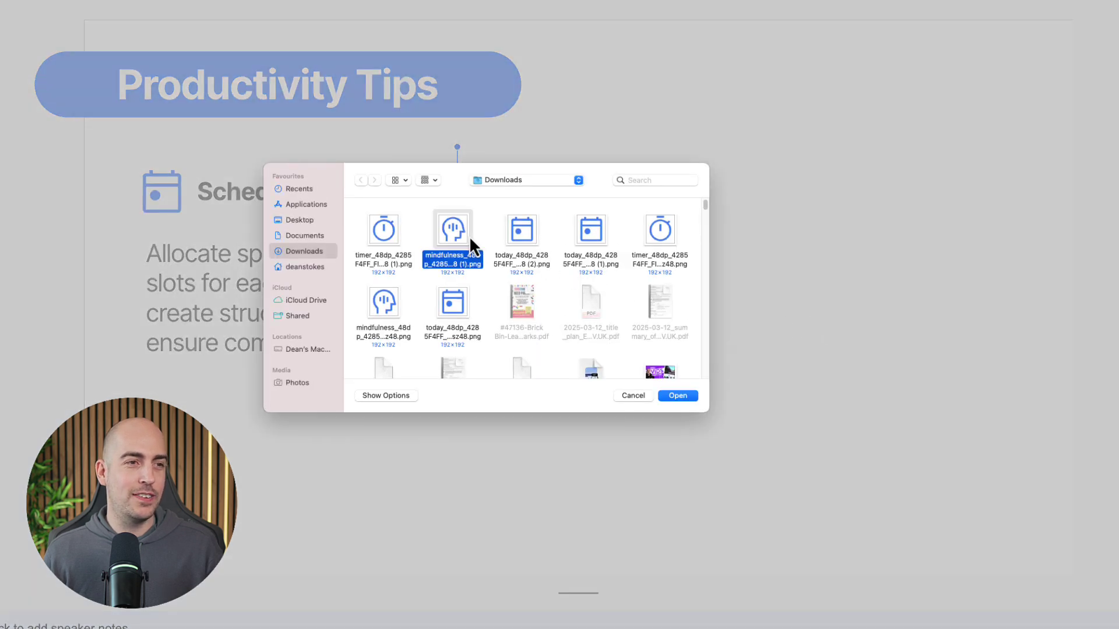
left_click(678, 396)
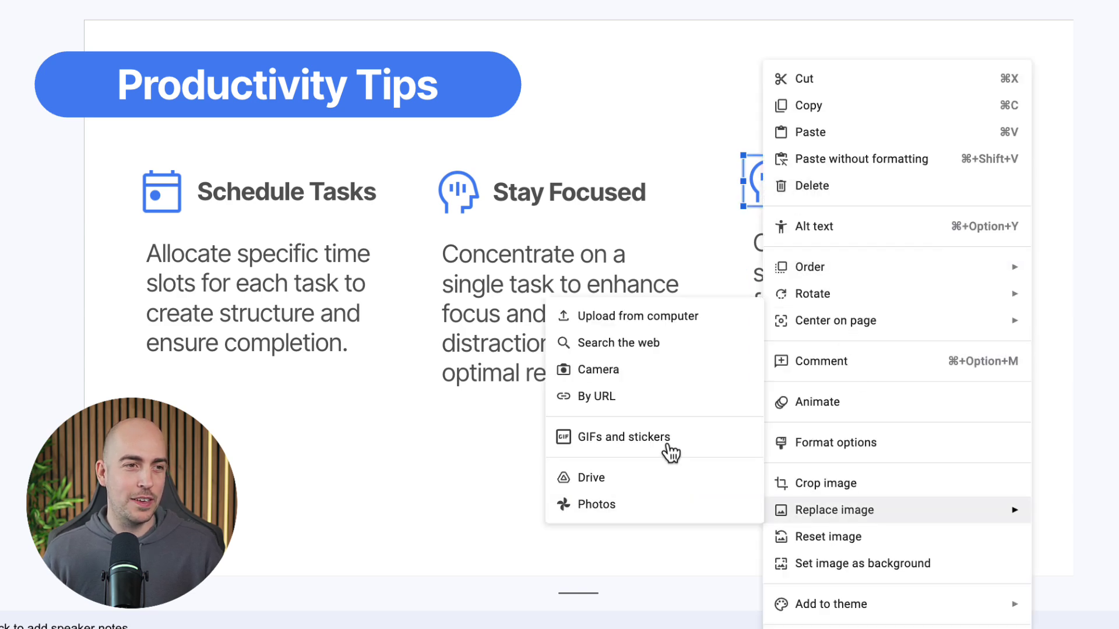
Step: Start replacing the third column's icon with an image uploaded from the computer
left_click(659, 320)
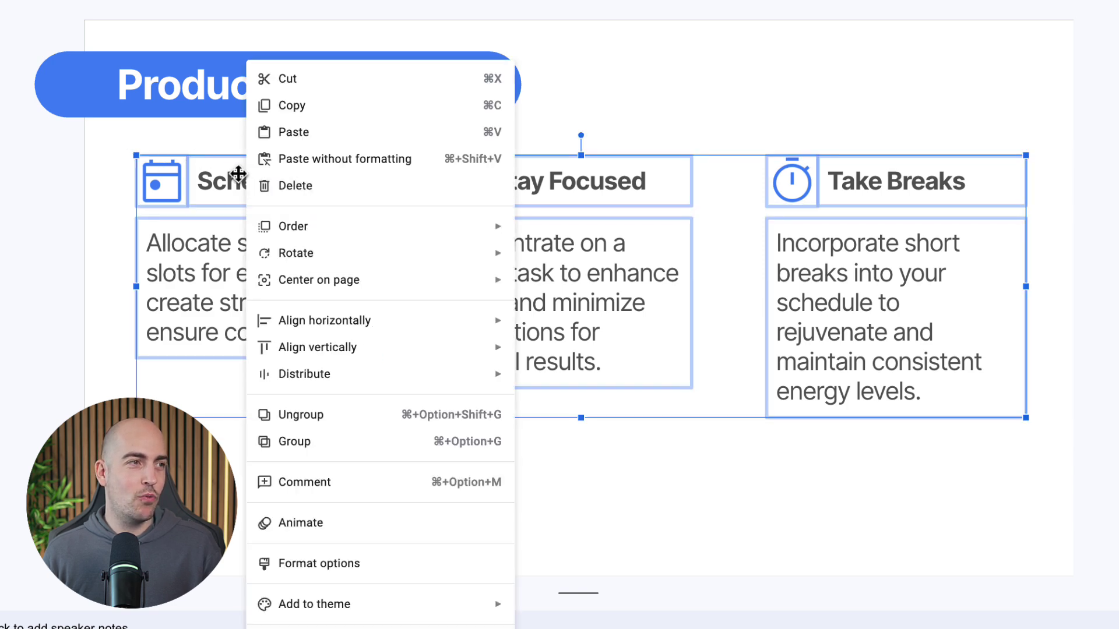
Step: Show the Distribute submenu for the three selected columns
mouse_move(452, 387)
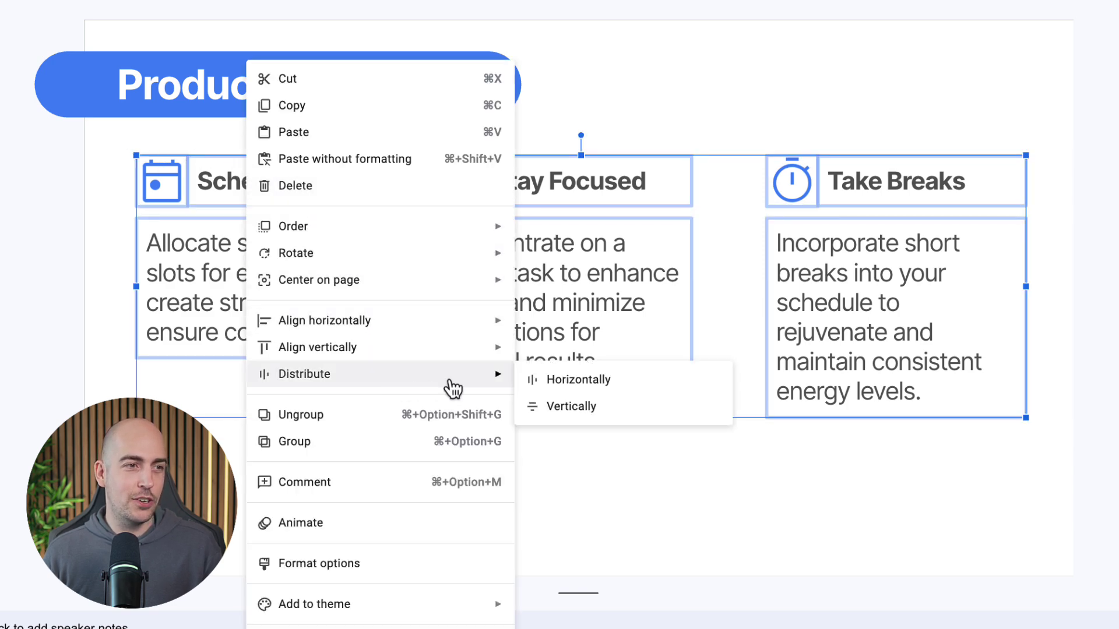